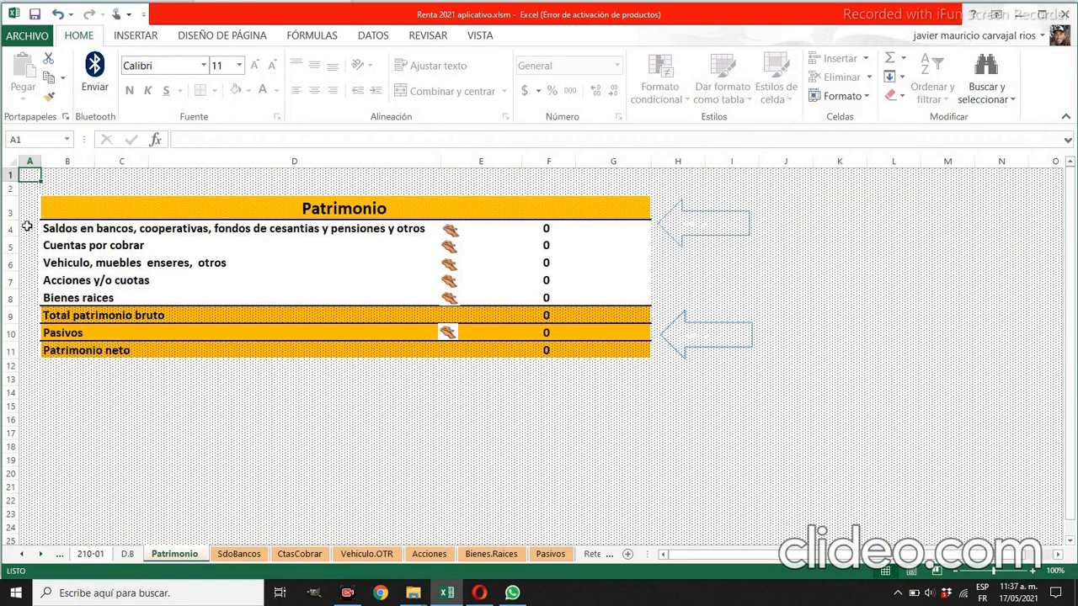
# Open the detail sheet for bank, cooperative and pension balances and set the first row's Del exterior field to NO
pyautogui.click(86, 233)
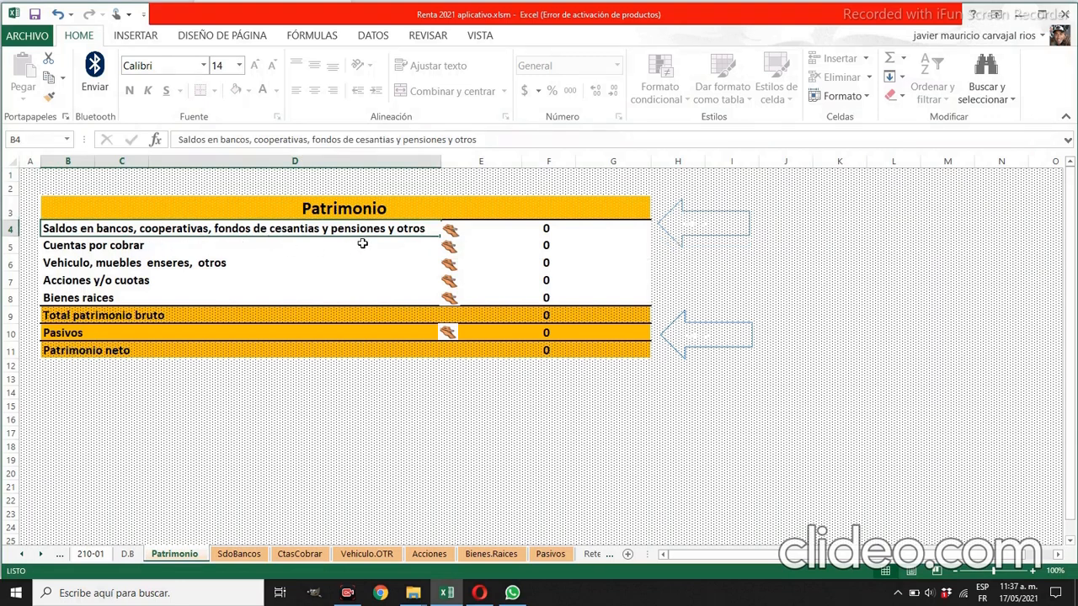
pyautogui.click(450, 233)
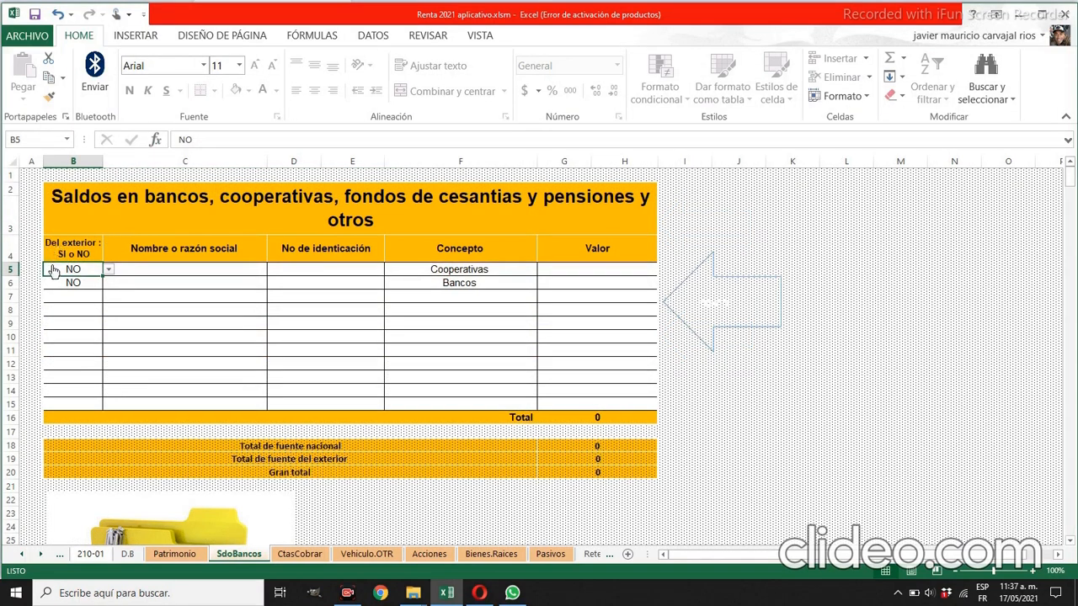
pyautogui.click(109, 269)
pyautogui.click(80, 293)
pyautogui.click(109, 270)
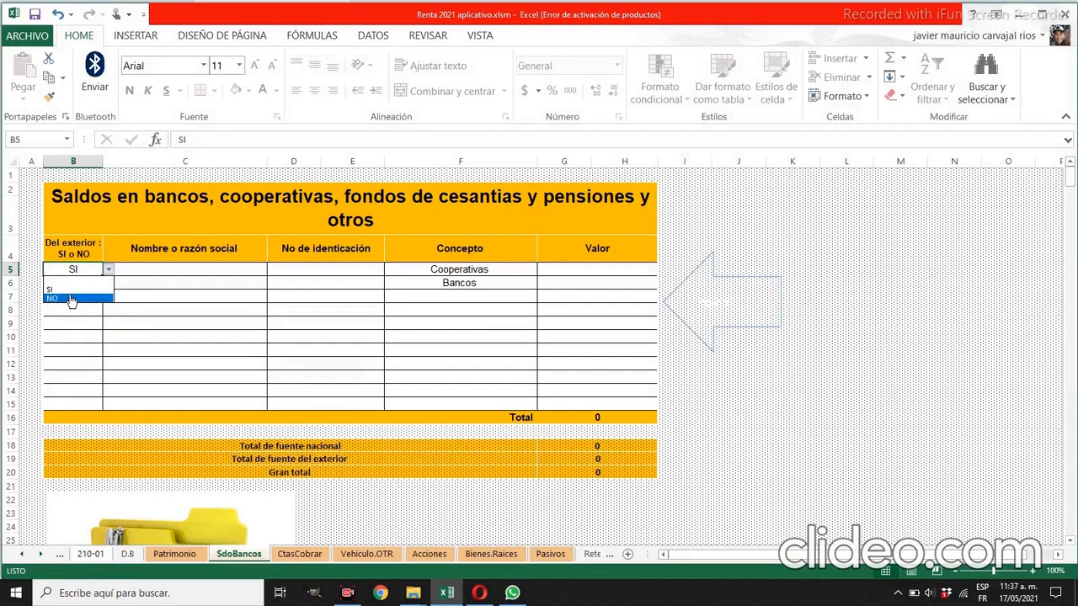
pyautogui.click(72, 299)
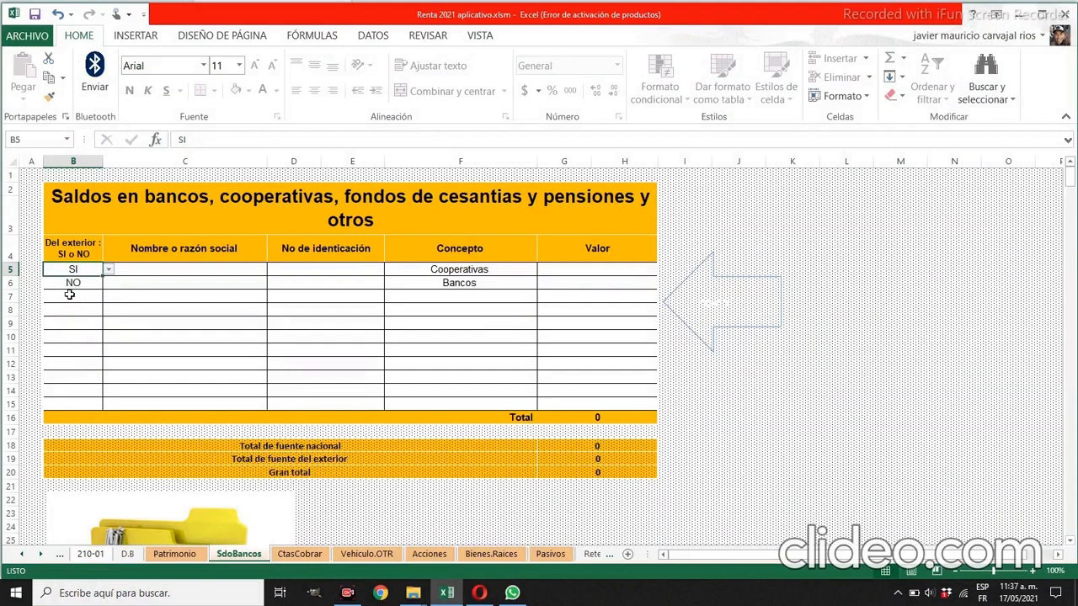
# Enter AHORROS BANCOLOMBIA as the first row's name and fill in its identification number
pyautogui.click(146, 272)
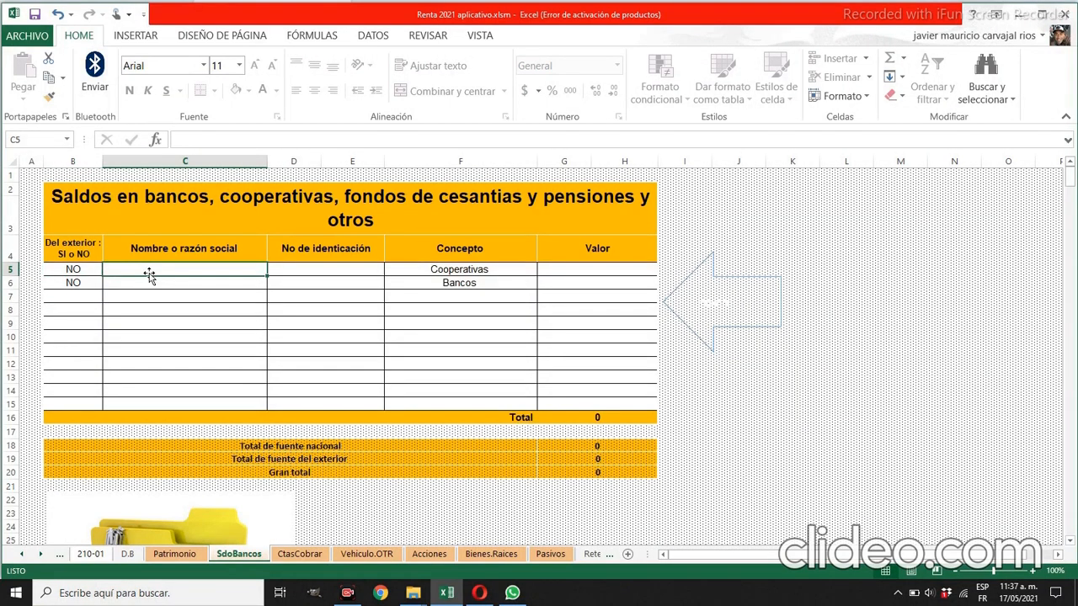
pyautogui.write('AH')
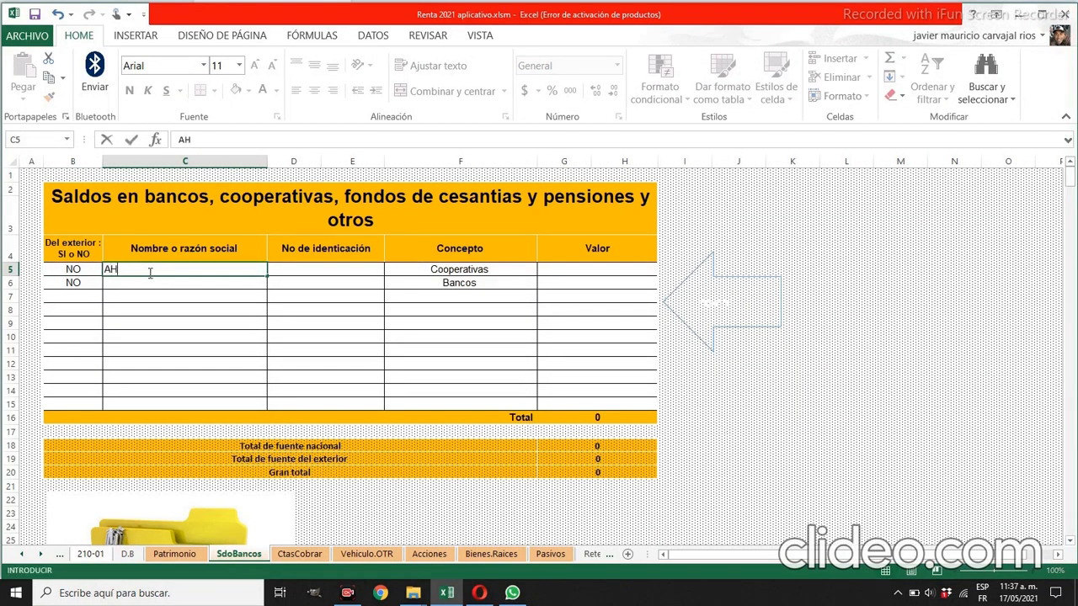
pyautogui.write('ORROS BANCOLOMBIA')
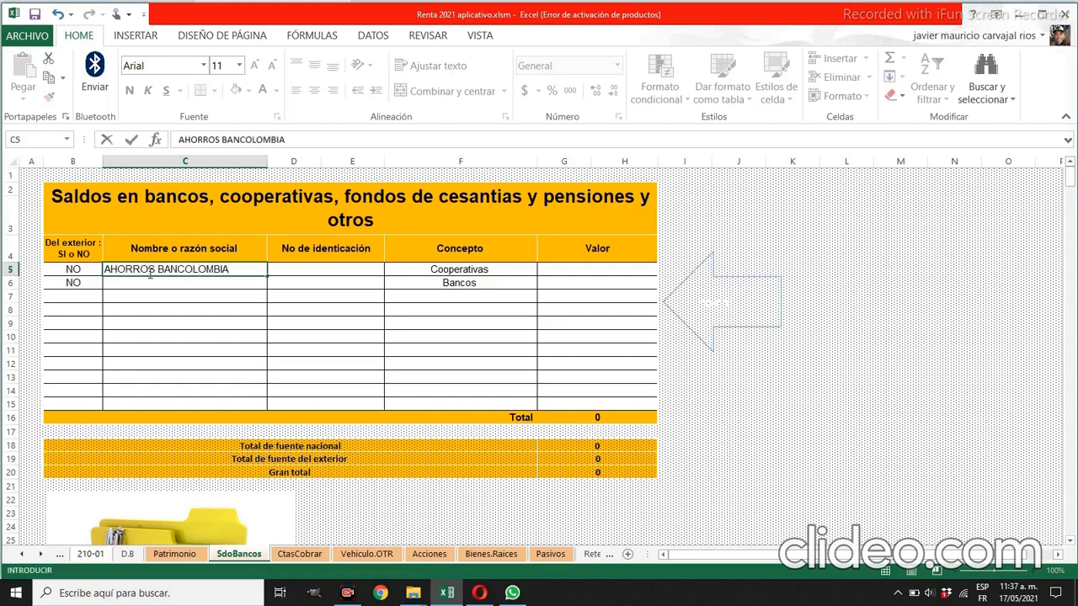
pyautogui.press('Tab')
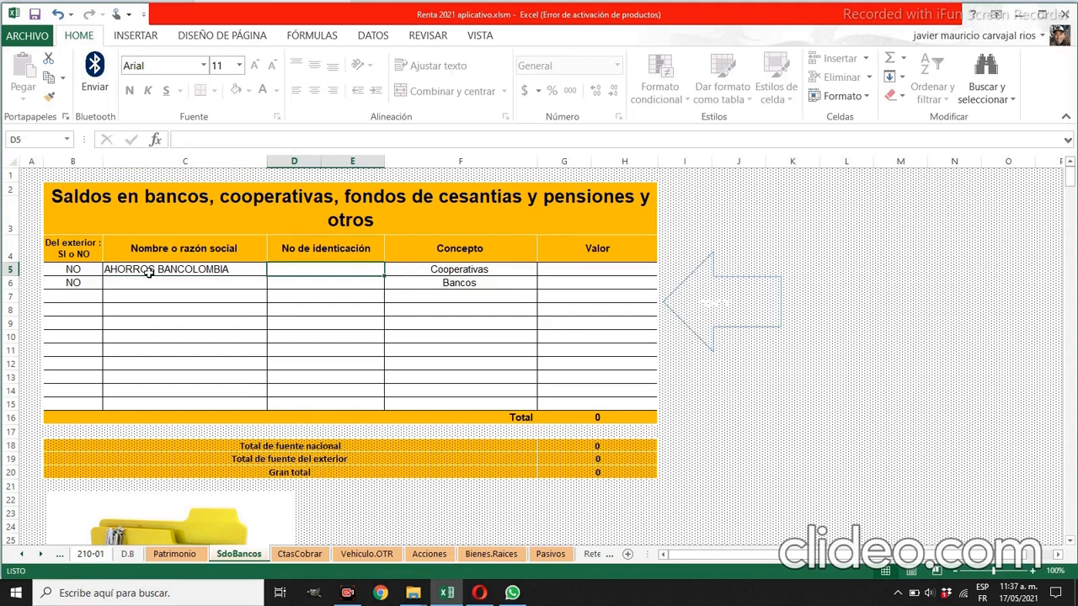
pyautogui.write('988000000')
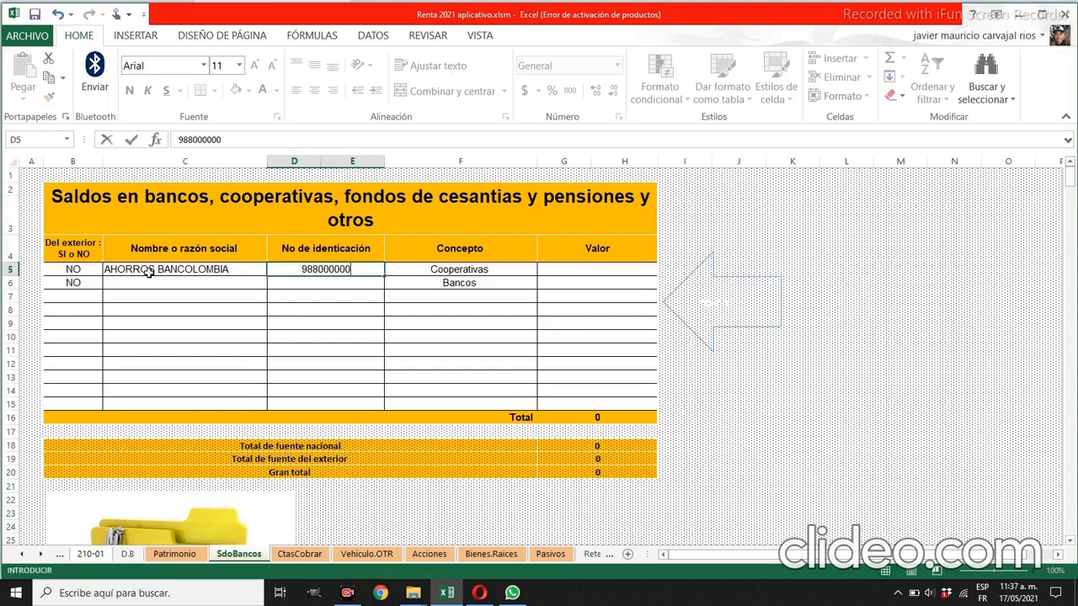
pyautogui.press('Tab')
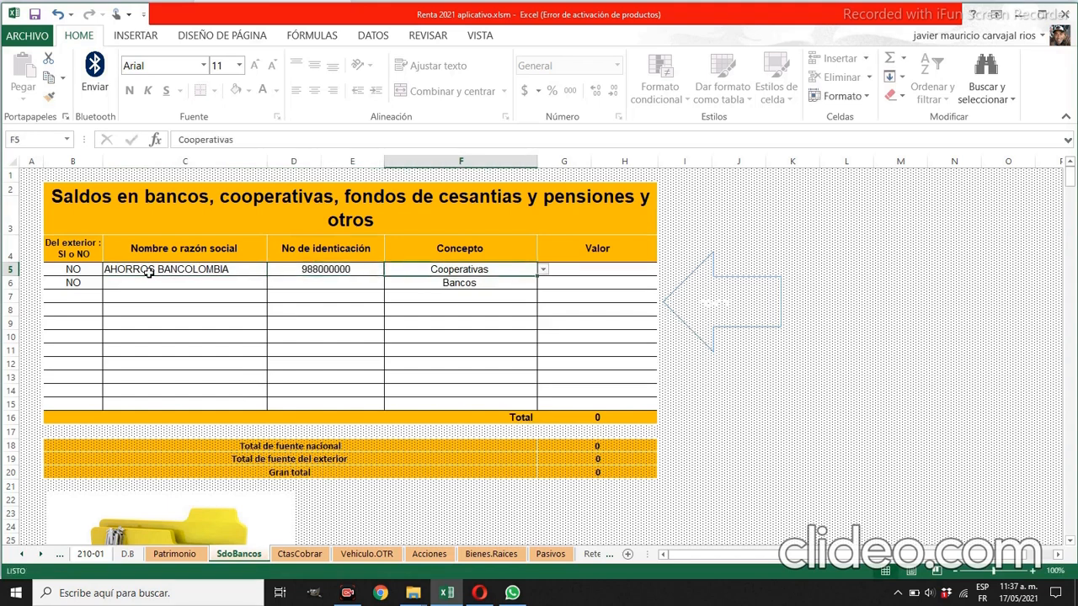
# Set the Bancolombia entry's concept to Bancos and its value to 54.000.000
pyautogui.click(543, 269)
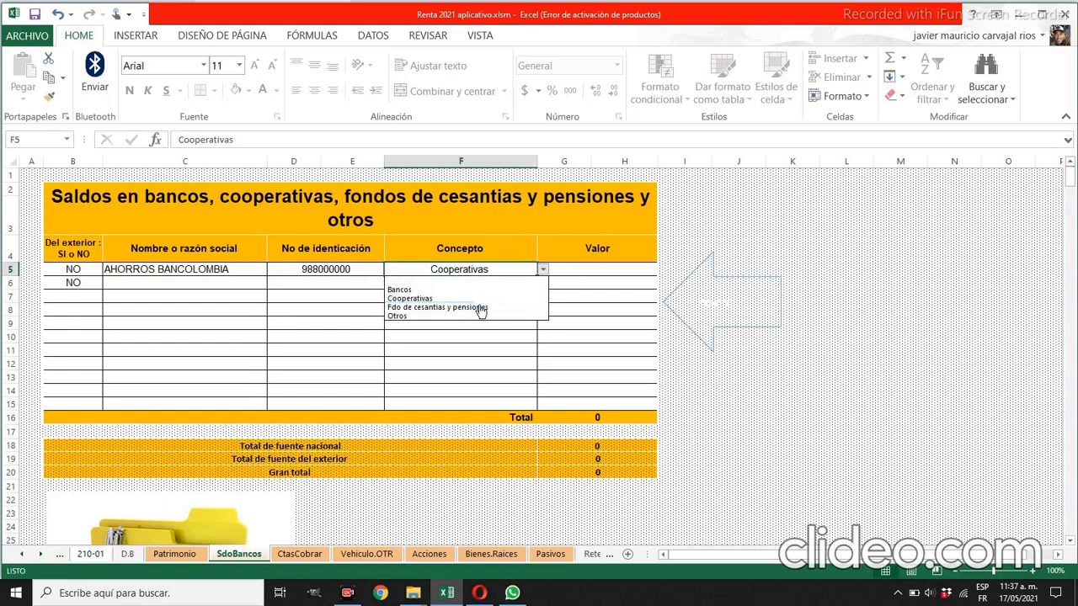
pyautogui.click(455, 290)
pyautogui.click(593, 270)
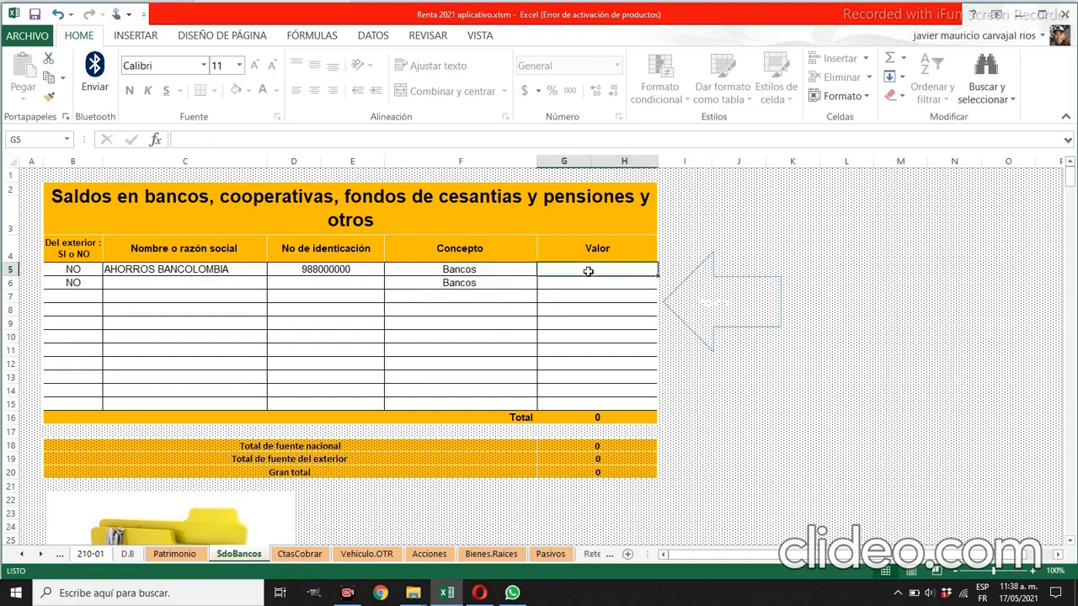
pyautogui.write('5')
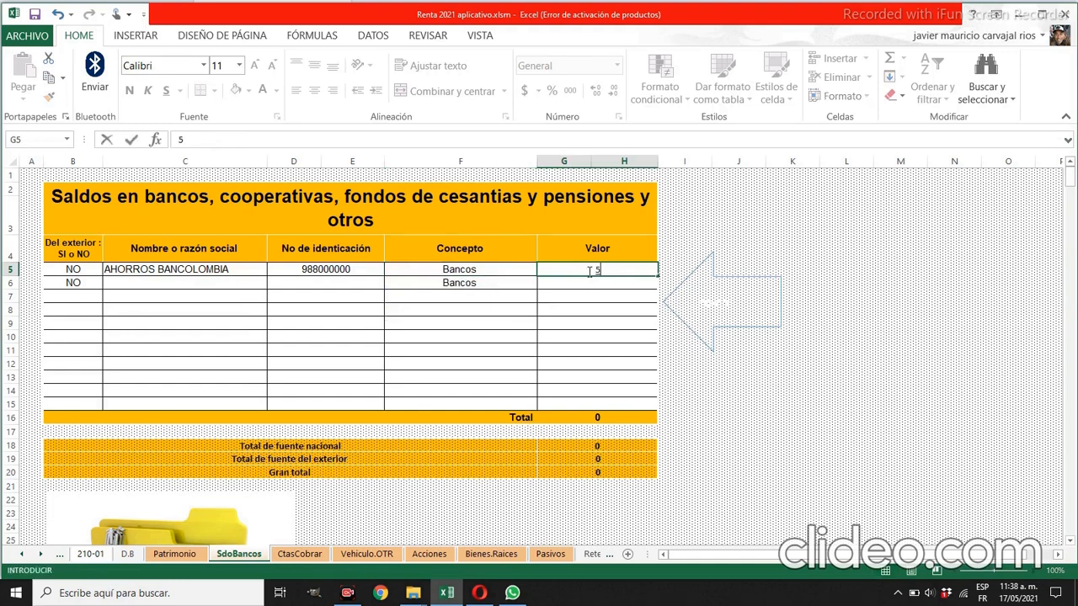
pyautogui.write('4.000.000')
pyautogui.press('Return')
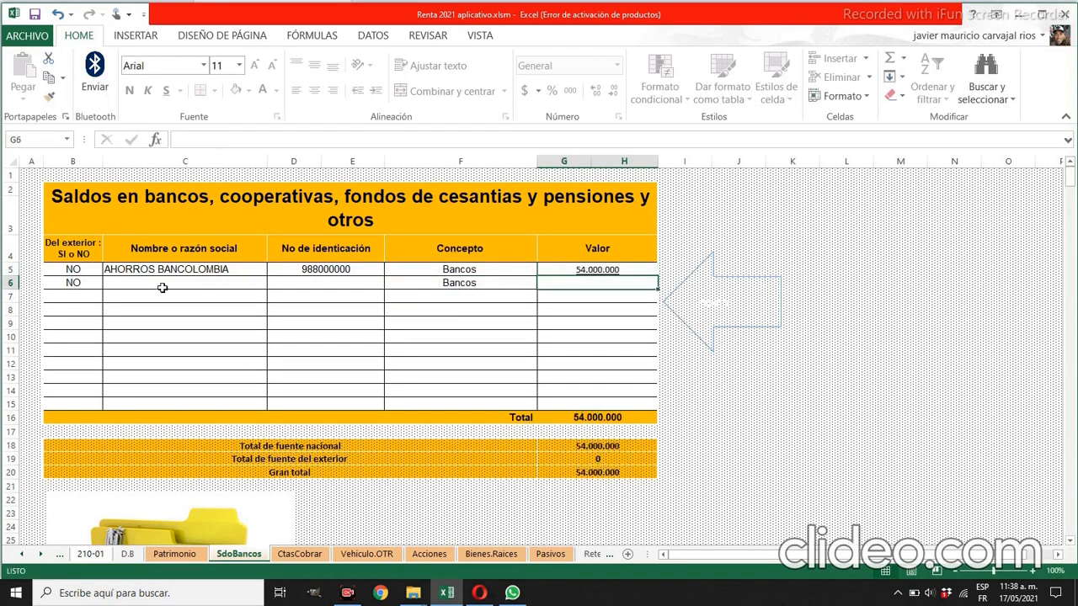
# Return to the Patrimonio summary and go over the receivables, vehicle and real estate rows
pyautogui.moveTo(158, 283); pyautogui.dragTo(154, 402)
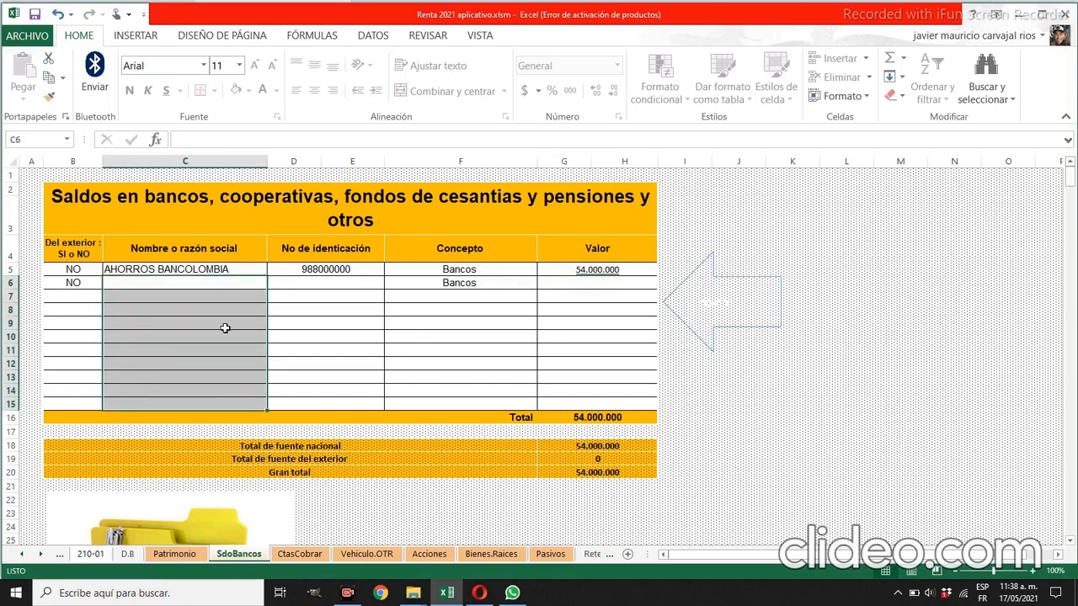
pyautogui.click(724, 302)
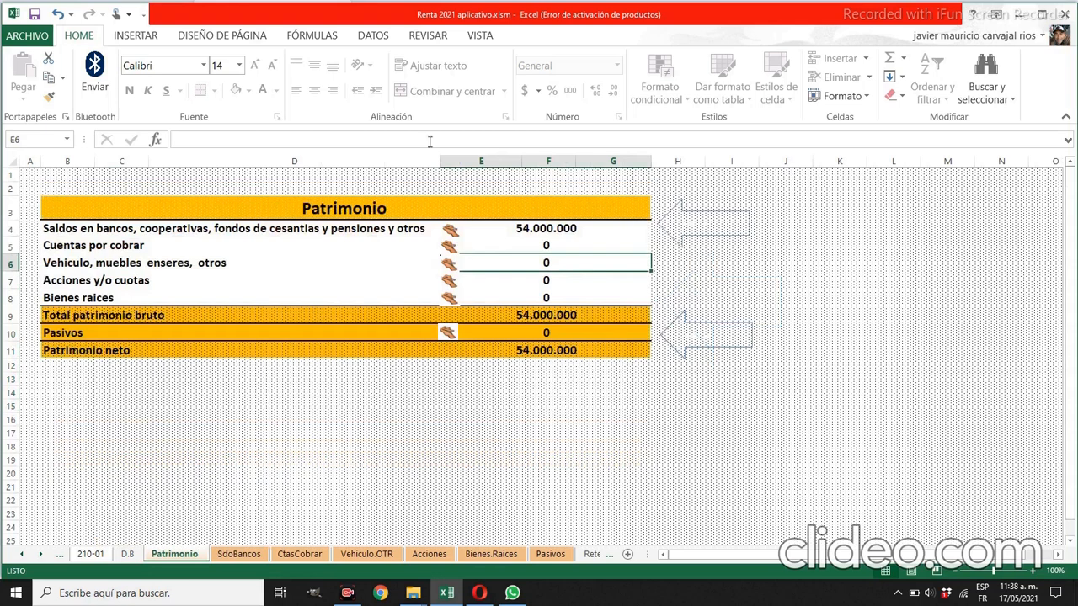
pyautogui.click(60, 245)
pyautogui.click(69, 262)
pyautogui.click(74, 292)
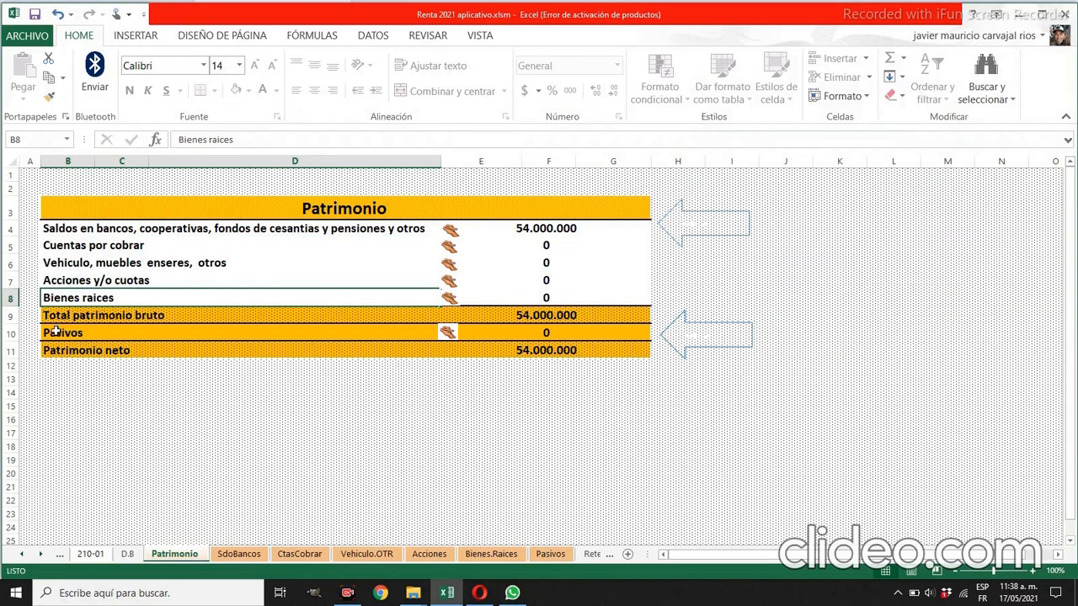
# Open the Pasivos detail sheet from the summary and check the first row's Del exterior options
pyautogui.click(448, 334)
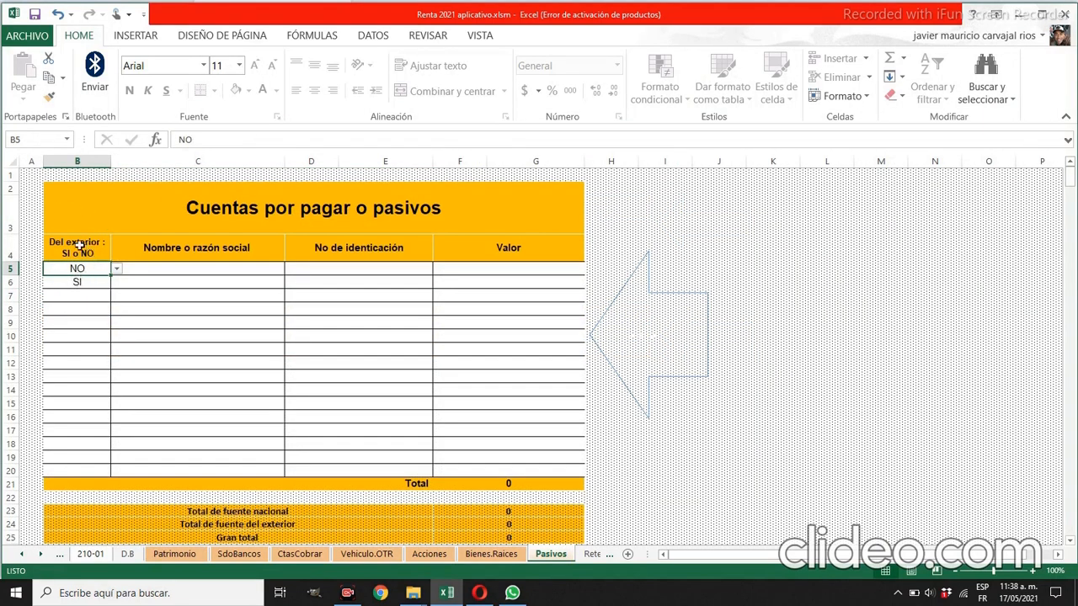
pyautogui.click(116, 268)
pyautogui.click(116, 270)
# Record the first liability as HIUPOTECARIO BBVA with its identification number and a value of 9.000.000
pyautogui.click(188, 267)
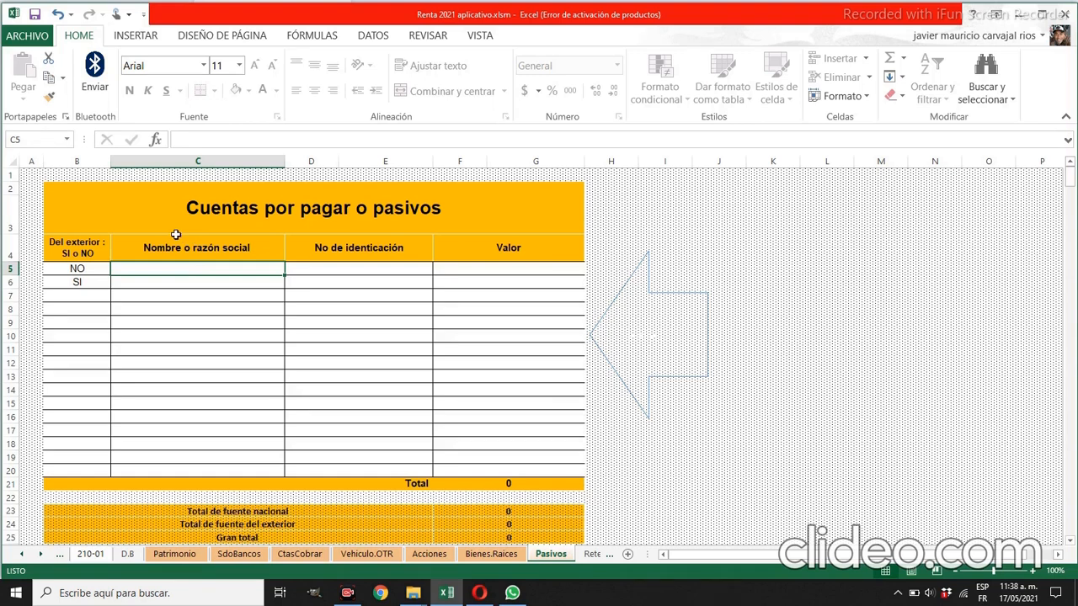
pyautogui.write('HIUPOTECAR')
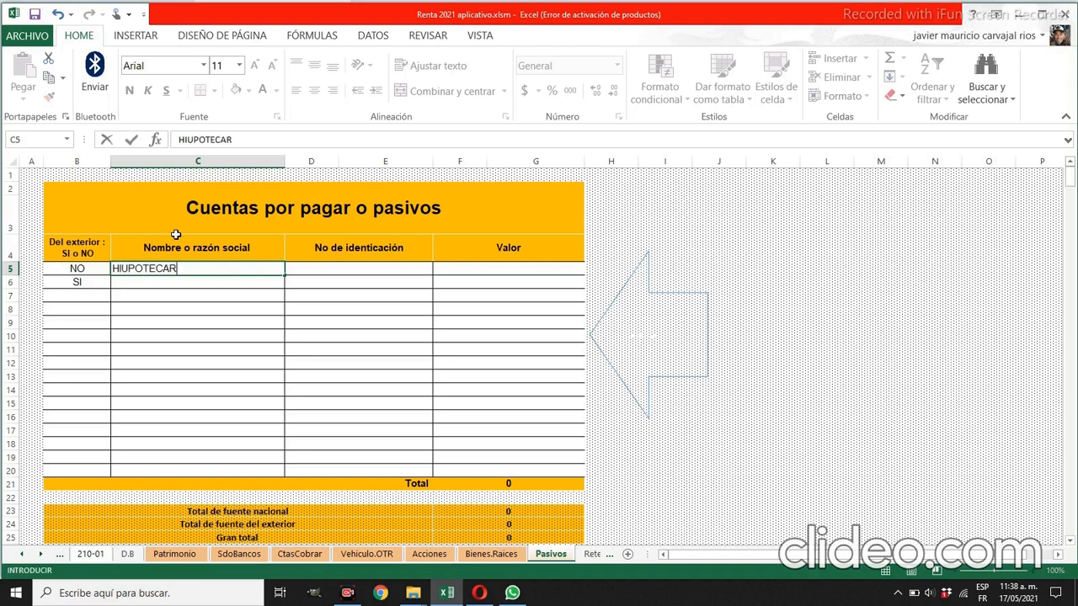
pyautogui.write('IO BBVA')
pyautogui.press('Tab')
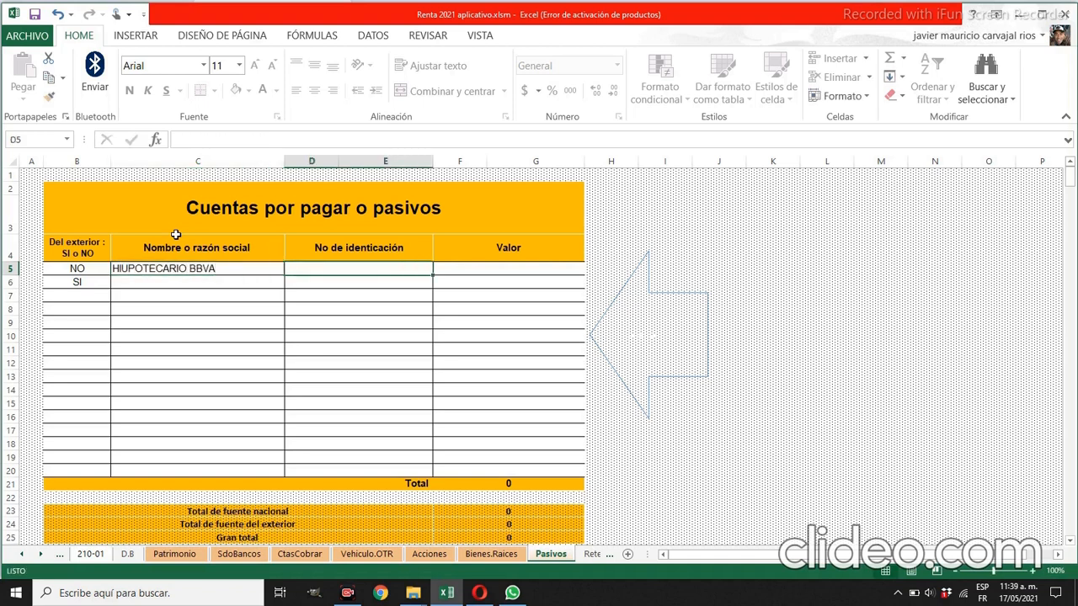
pyautogui.write('77760000')
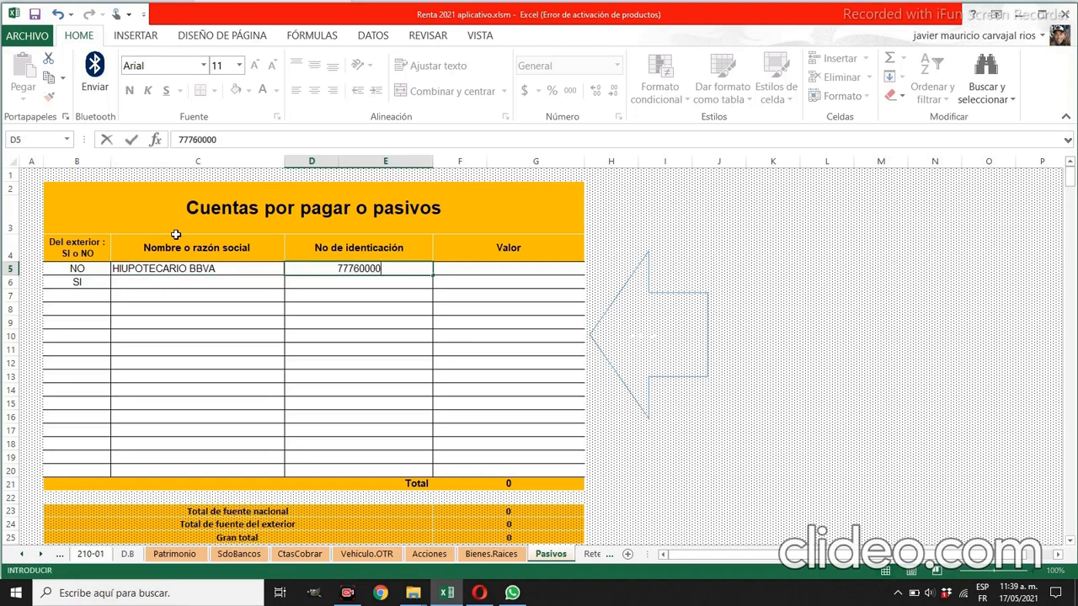
pyautogui.write('00')
pyautogui.press('Tab')
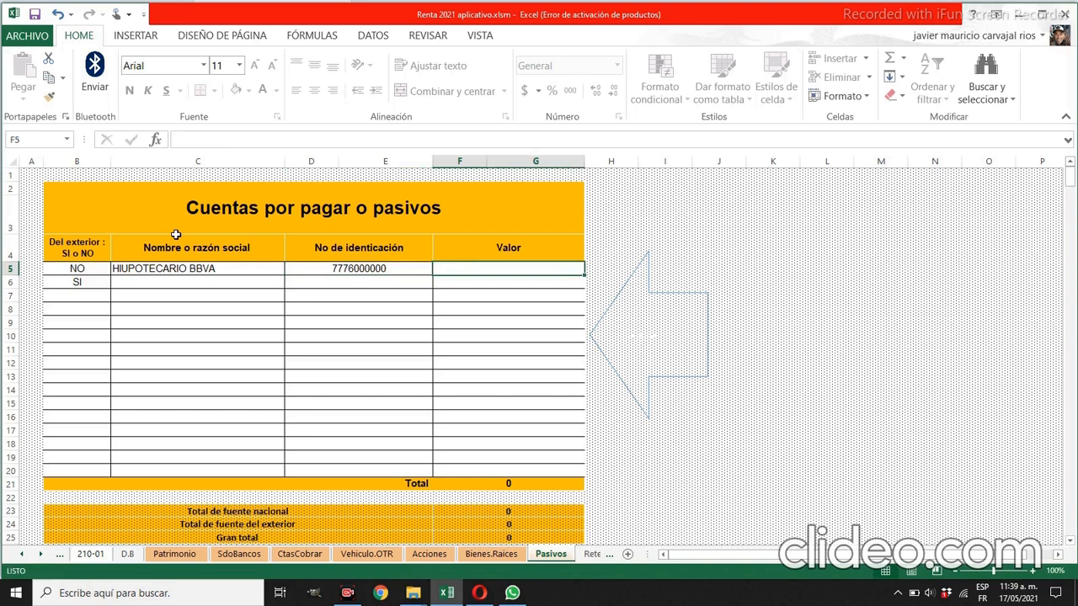
pyautogui.write('9000000')
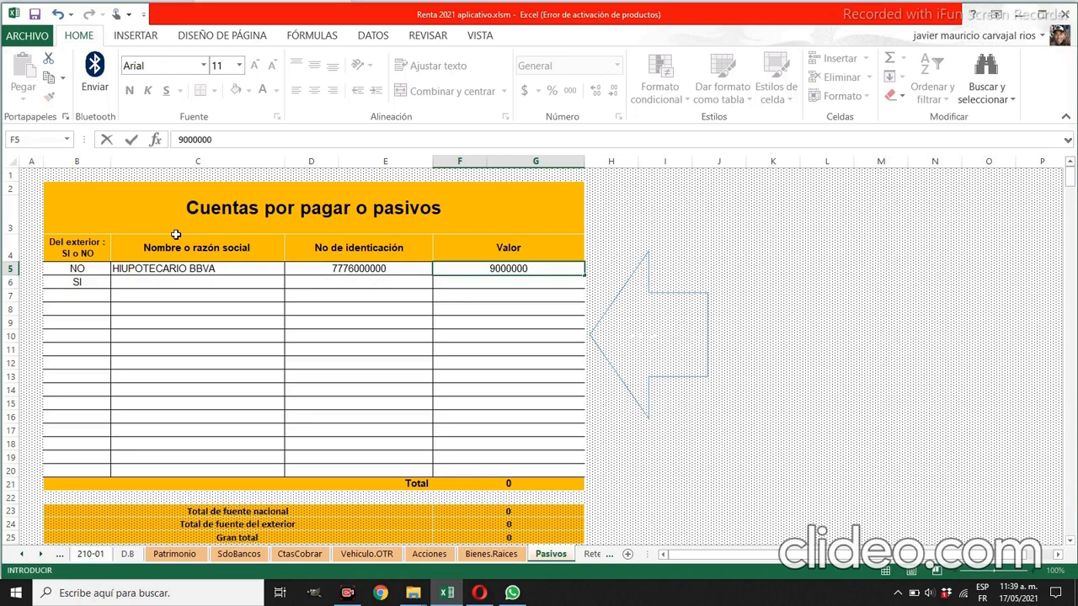
pyautogui.press('Return')
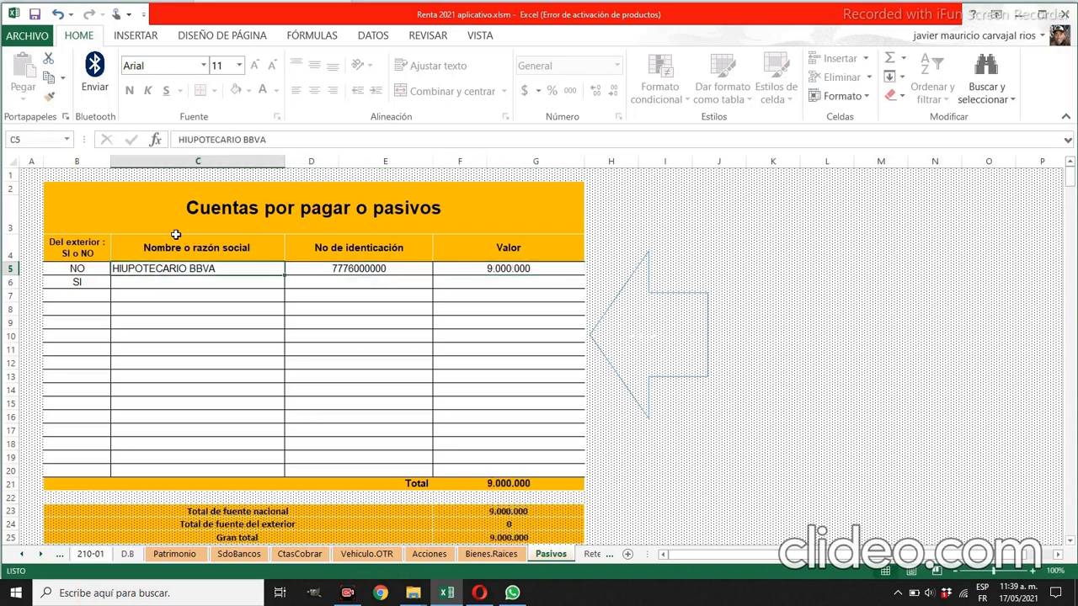
# Correct the spelling of the first liability's name to HIPOTECARIO BBVA
pyautogui.press('F2')
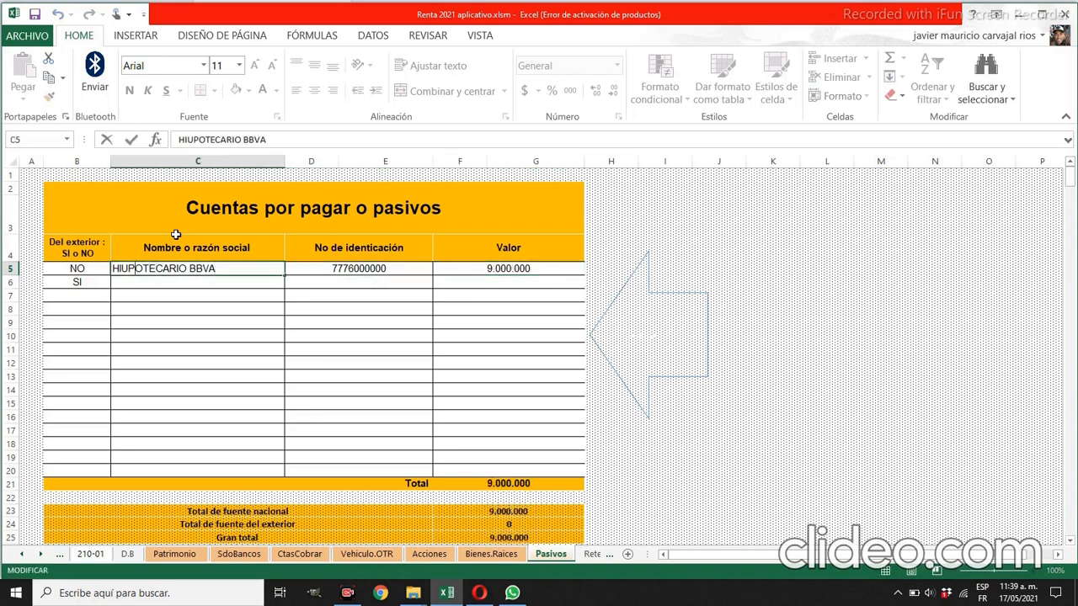
pyautogui.press('BackSpace')
pyautogui.press('Return')
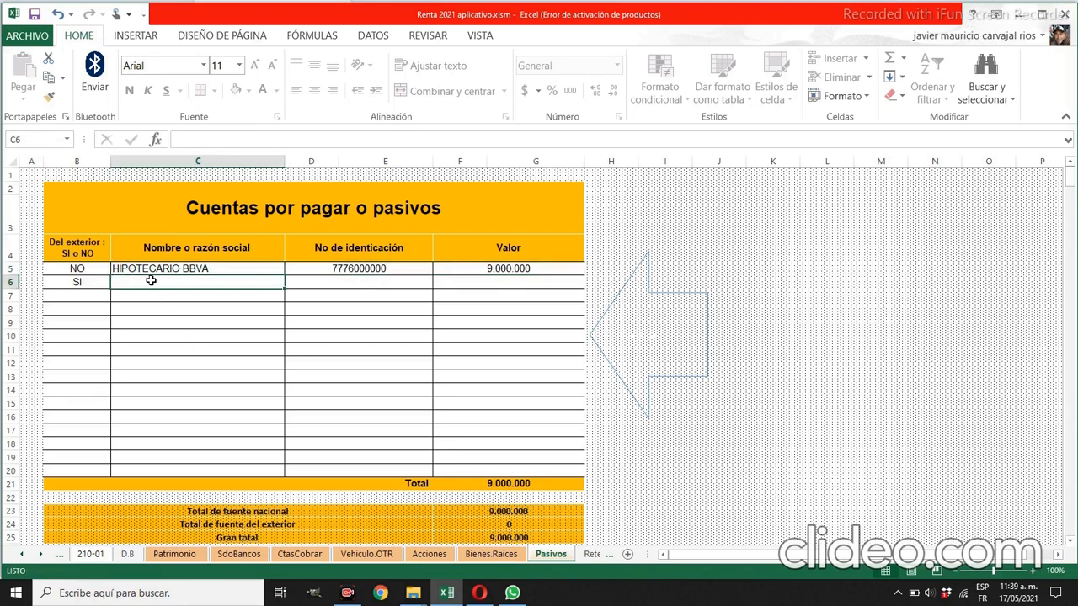
# Return from the liabilities sheet to the Patrimonio summary and on to the Form 210 declaration
pyautogui.moveTo(151, 281); pyautogui.dragTo(169, 423)
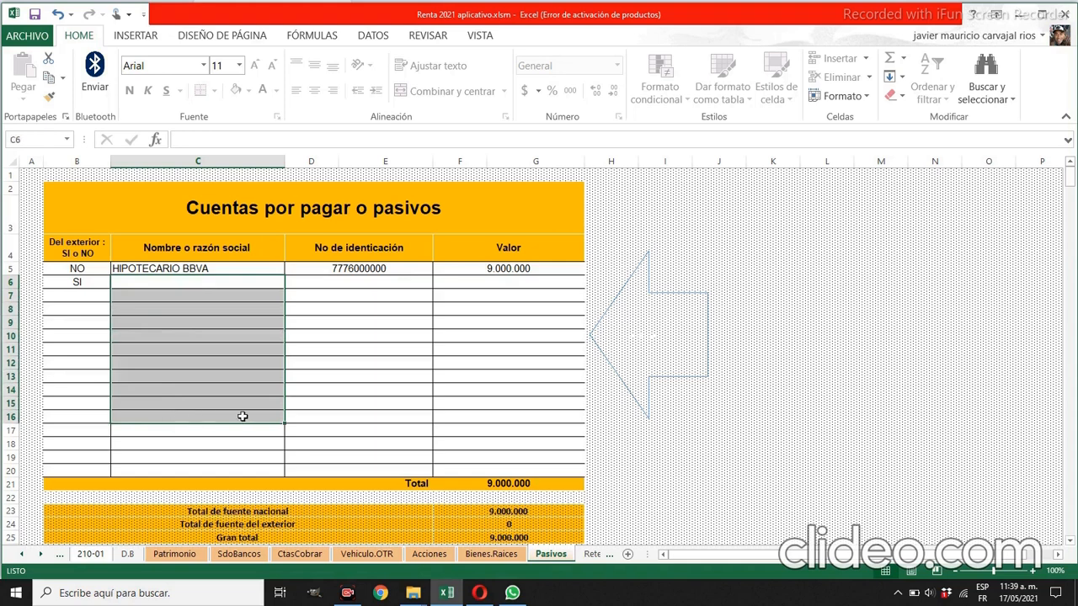
pyautogui.click(653, 343)
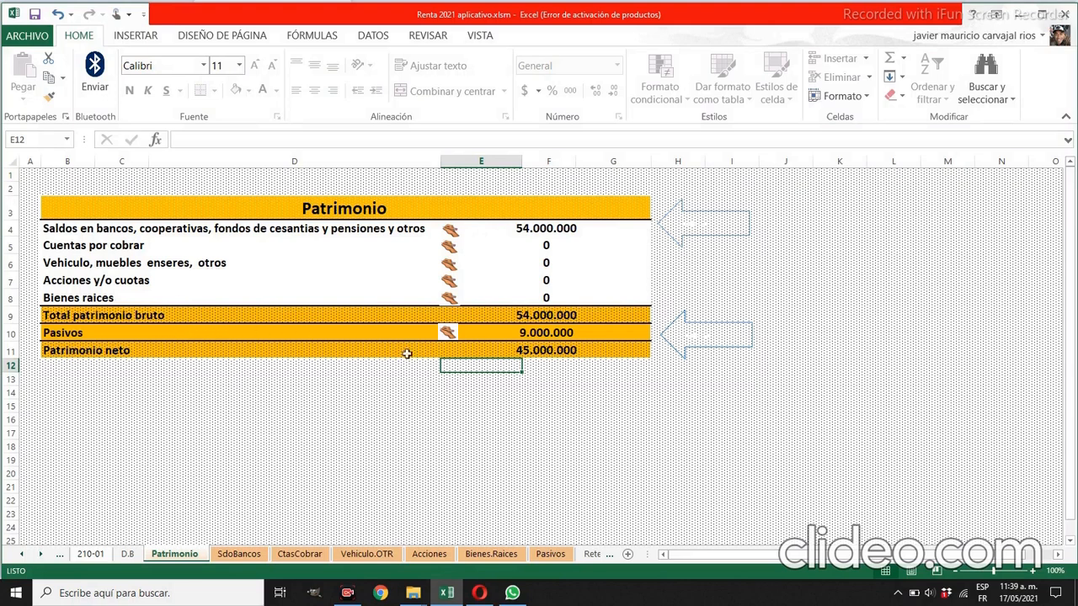
pyautogui.click(695, 229)
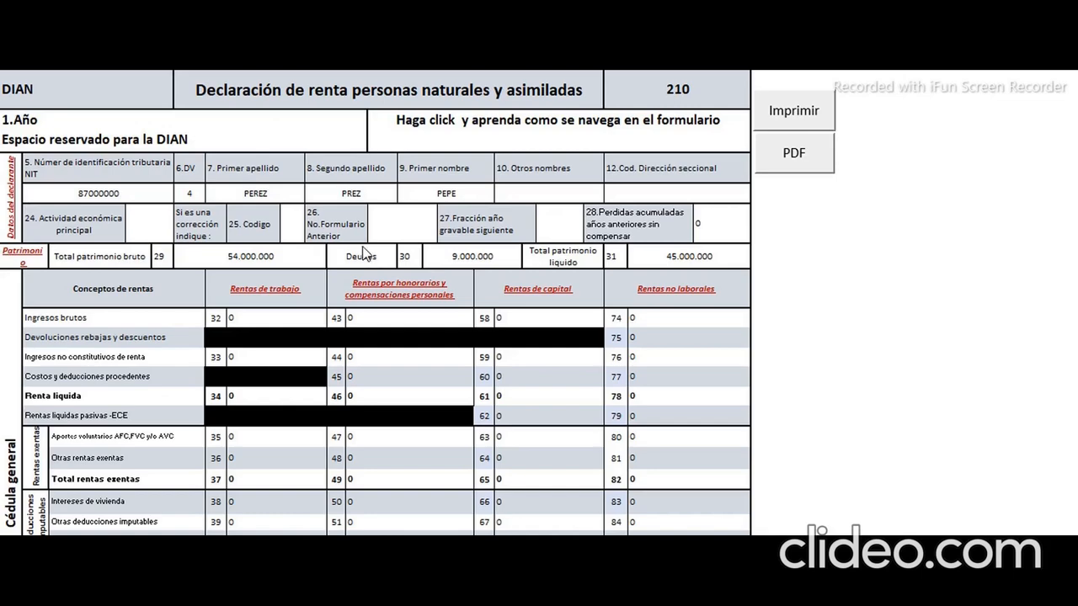
# Review the Form 210 declaration from the Patrimonio boxes through the income sections to the final balances
pyautogui.scroll(-1, 363, 253)
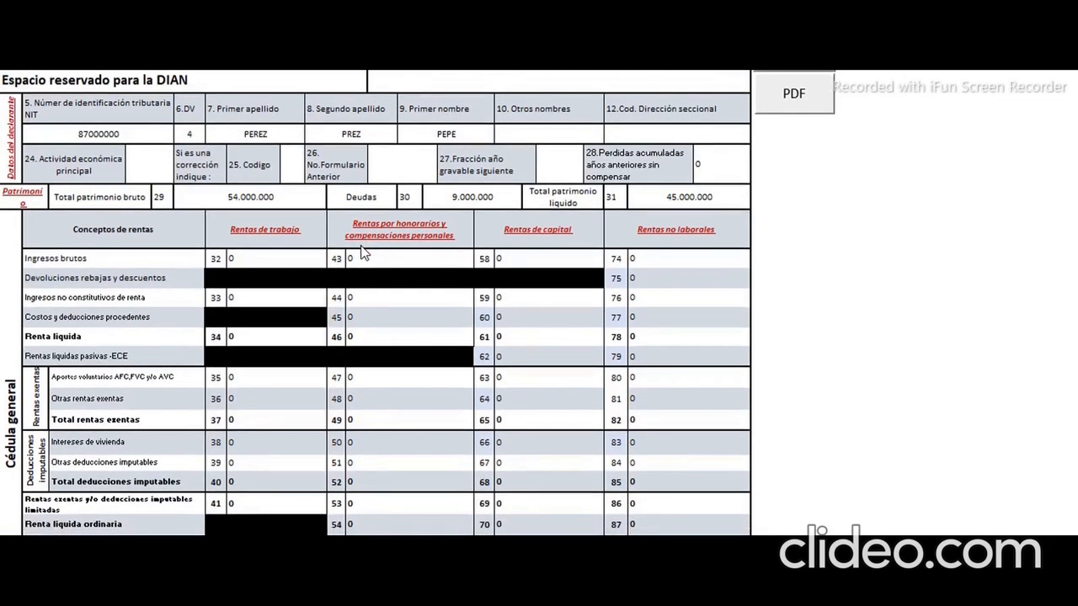
pyautogui.scroll(-1, 363, 253)
pyautogui.scroll(-5, 218, 308)
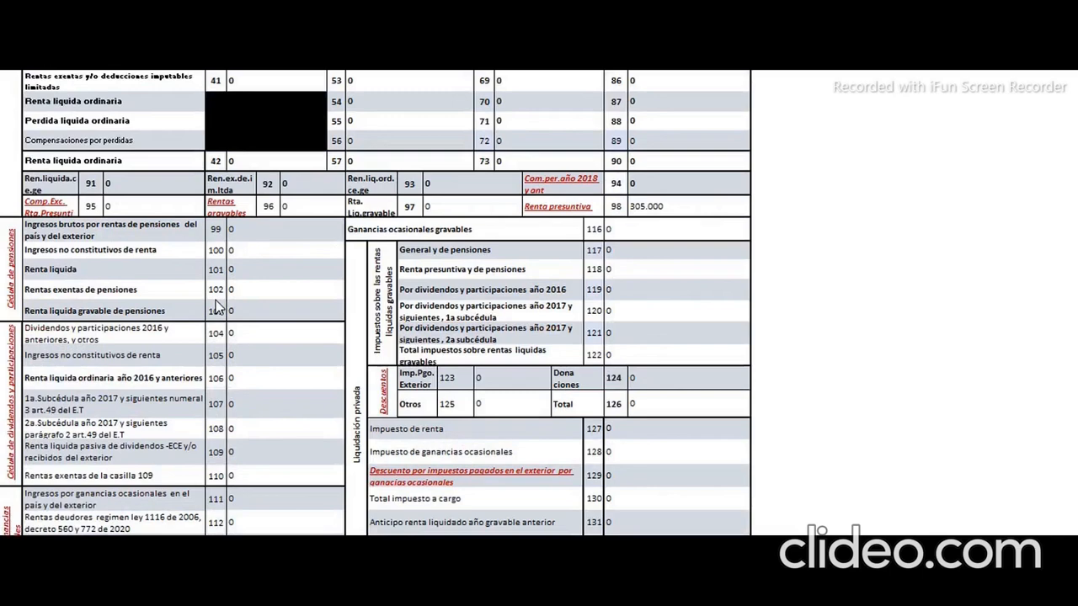
pyautogui.scroll(-3, 217, 308)
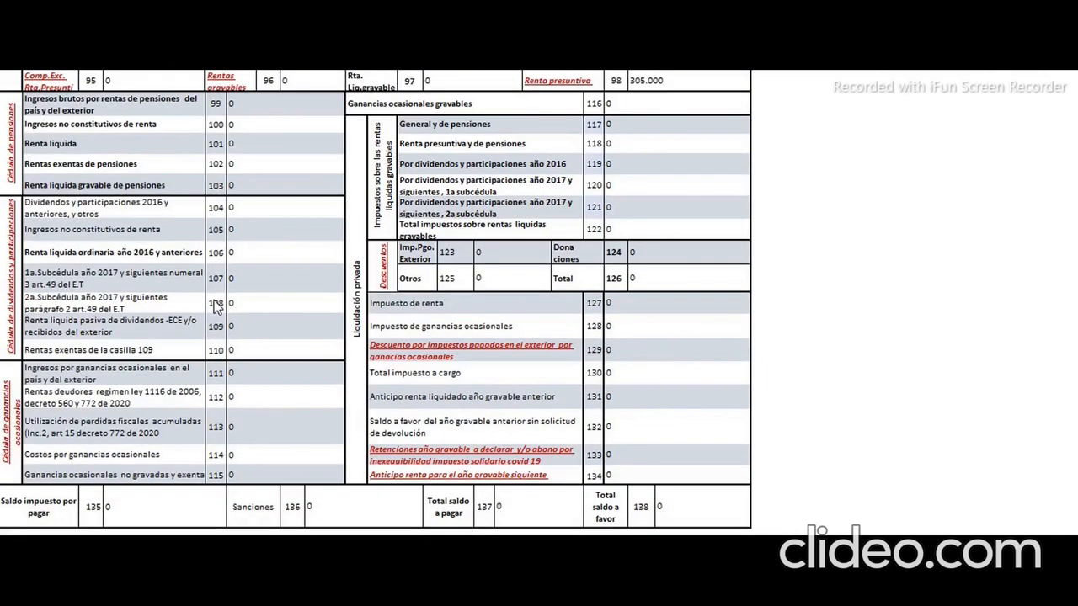
pyautogui.scroll(10, 216, 307)
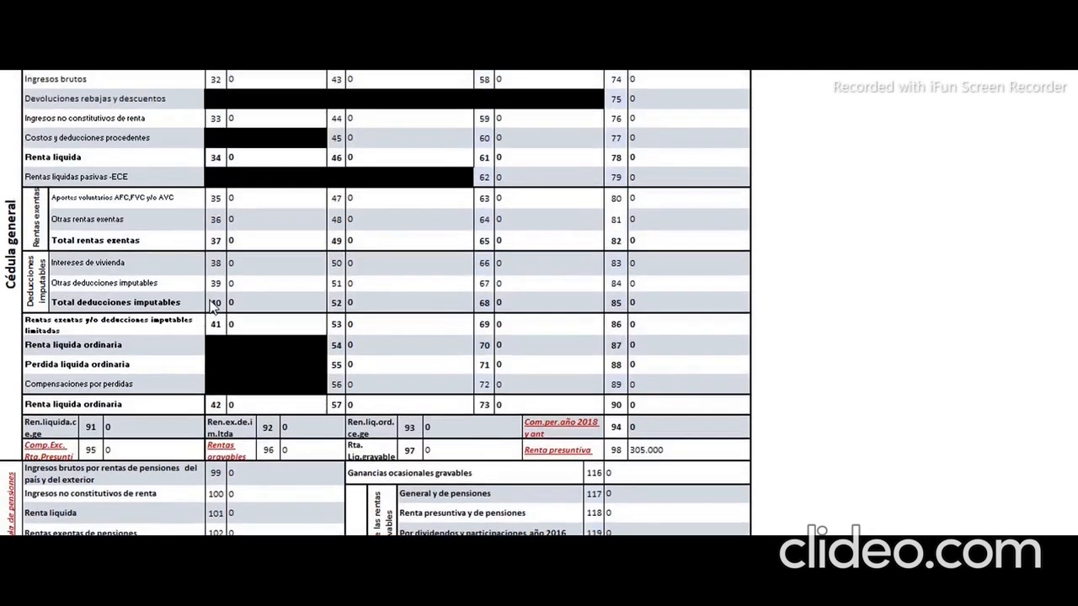
pyautogui.scroll(2, 212, 308)
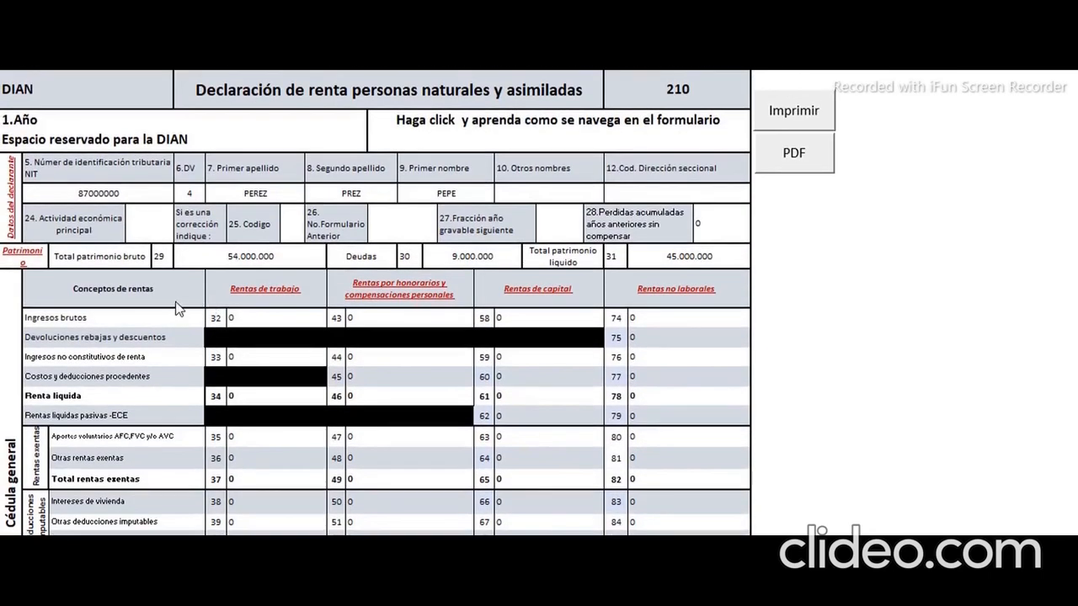
# Open the income detail of the Rentas de trabajo section from the Form 210 declaration
pyautogui.click(251, 288)
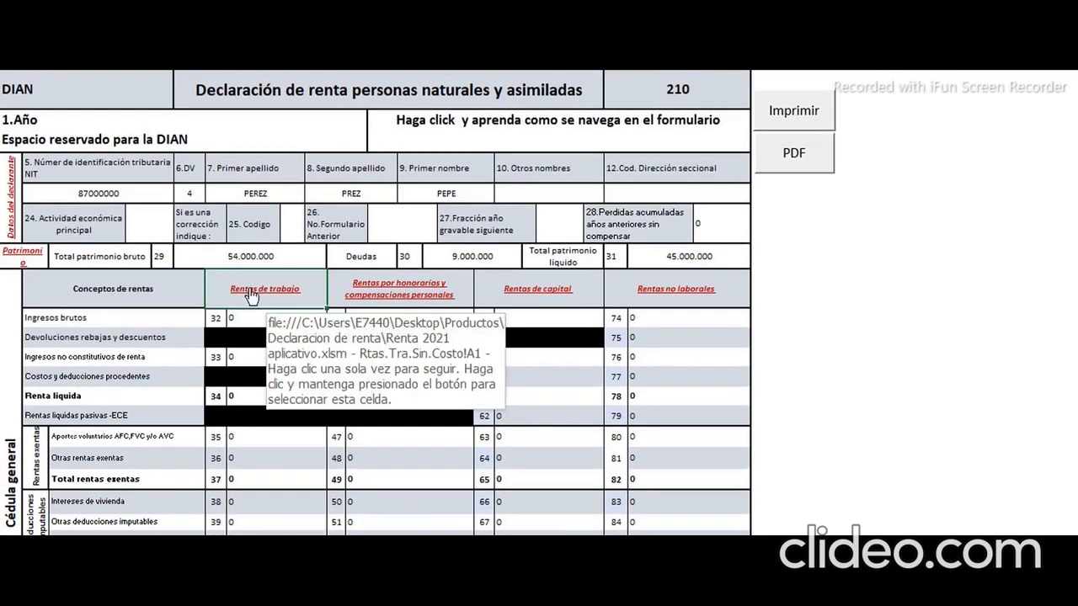
pyautogui.click(251, 295)
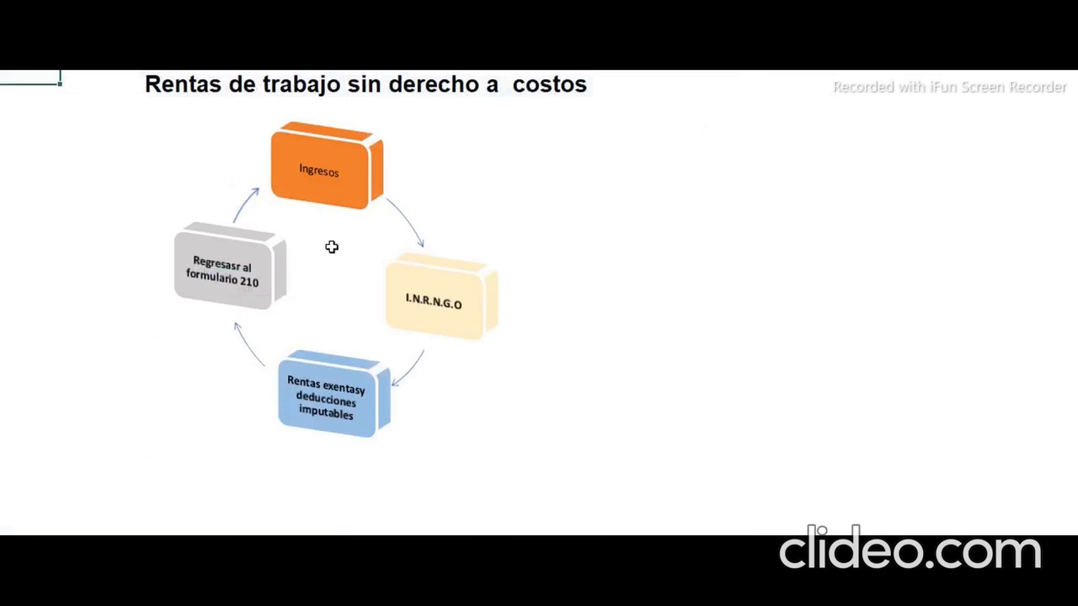
pyautogui.click(328, 187)
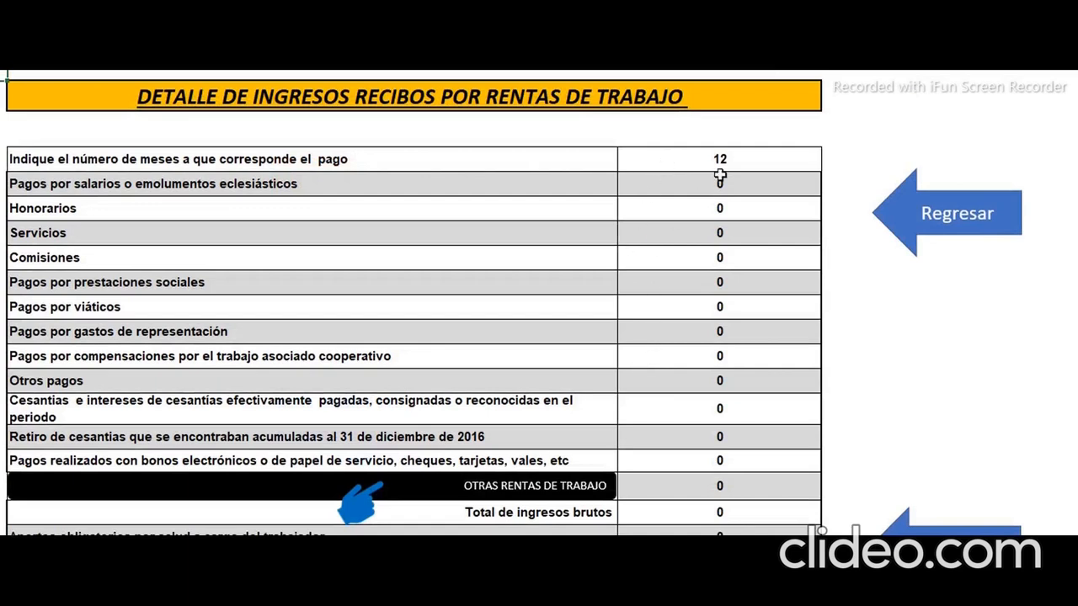
# Set the number of months covered by the work income payment to 12
pyautogui.click(679, 164)
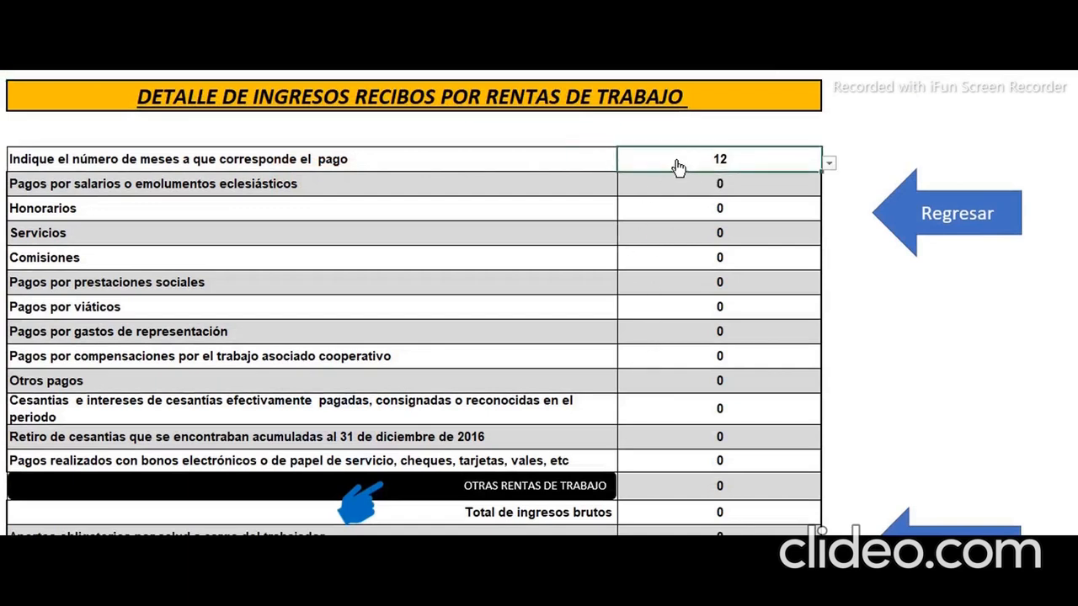
pyautogui.click(829, 163)
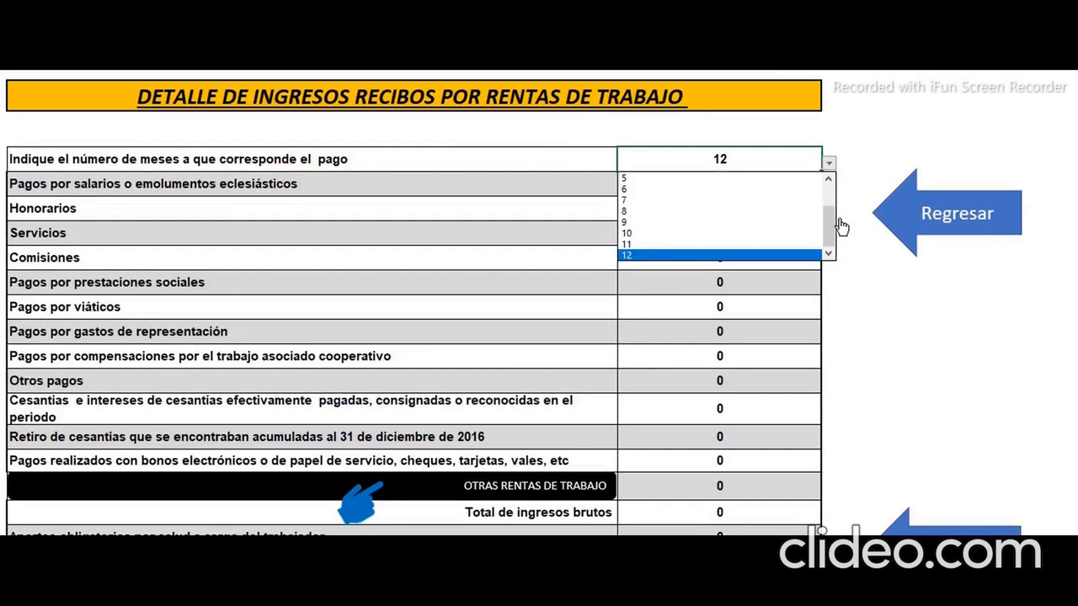
pyautogui.moveTo(829, 229)
pyautogui.mouseDown()
pyautogui.moveTo(829, 206)
pyautogui.moveTo(825, 250)
pyautogui.mouseUp()
pyautogui.click(796, 255)
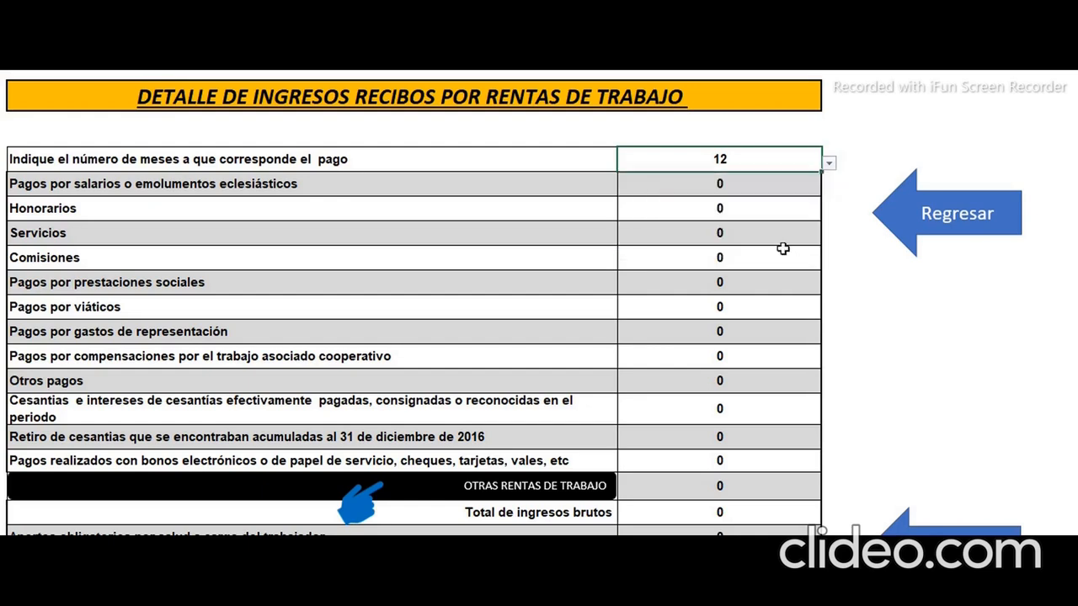
# Enter 50.000.000 for Pagos por salarios o emolumentos eclesiásticos in the work income detail
pyautogui.click(671, 189)
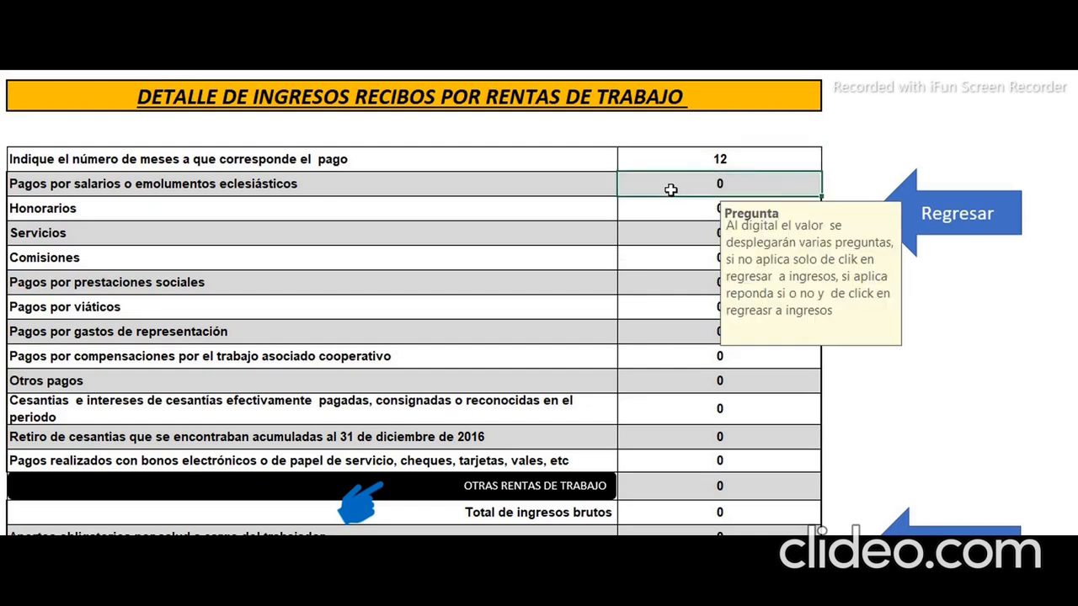
pyautogui.write('50000000')
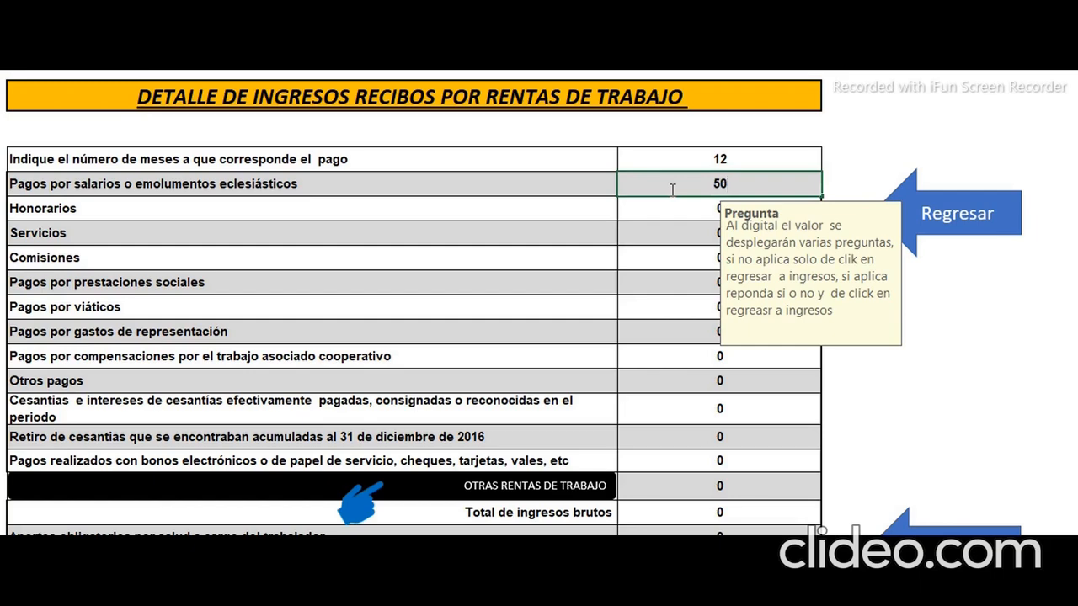
pyautogui.press('Return')
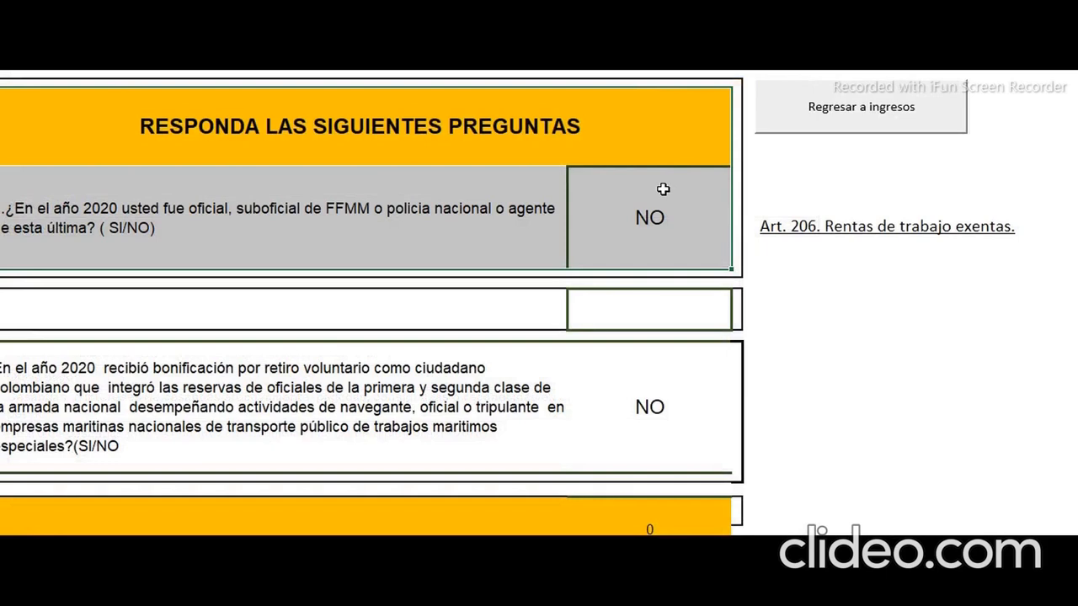
# Answer NO to the question about having been an FFMM or national police officer, suboficial or agent in 2020
pyautogui.click(661, 194)
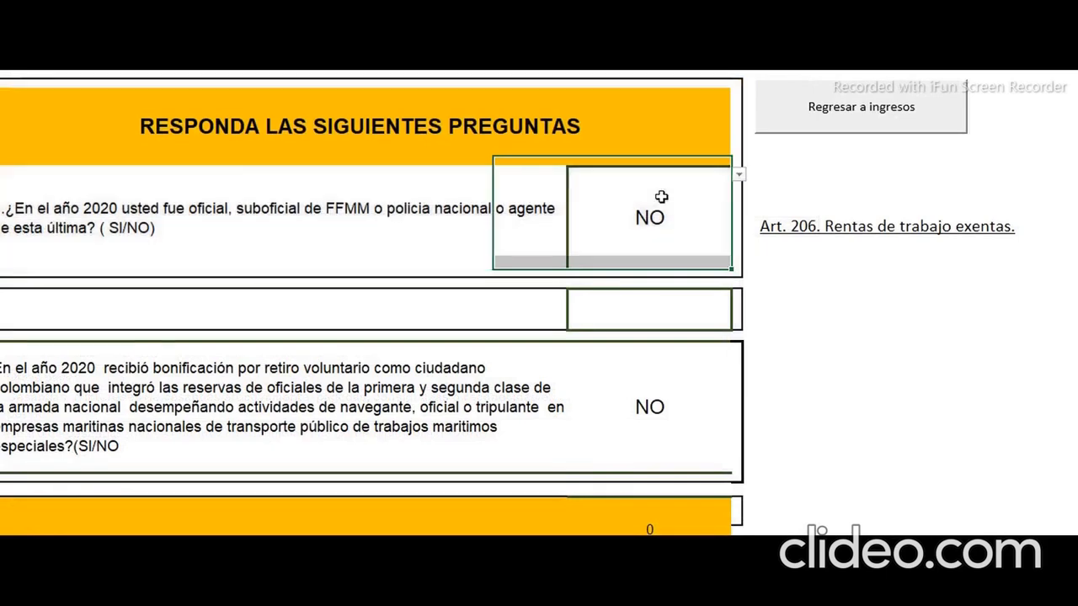
pyautogui.click(740, 176)
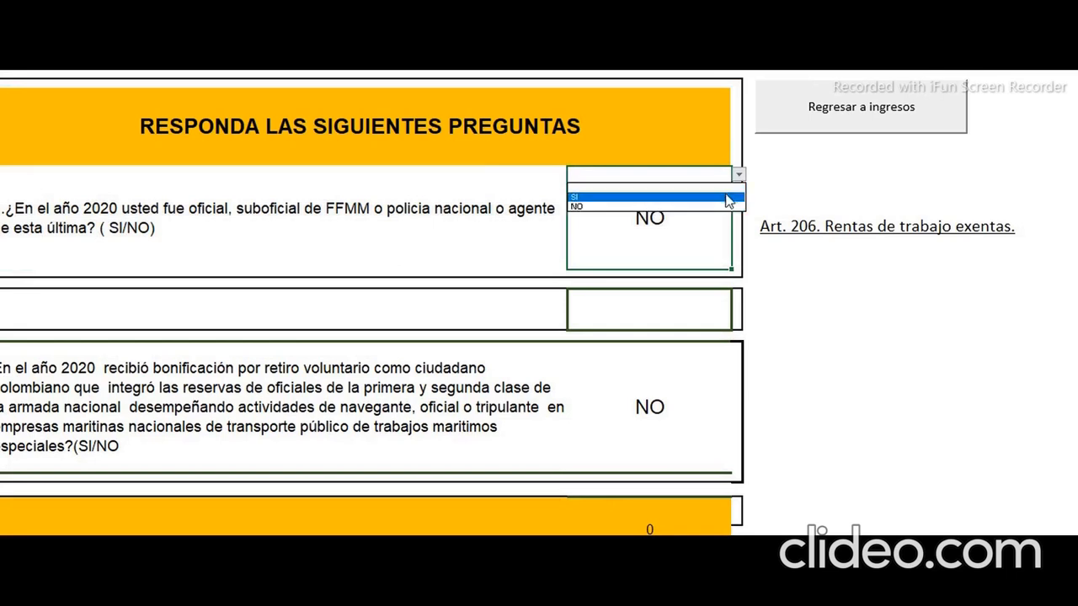
pyautogui.click(723, 206)
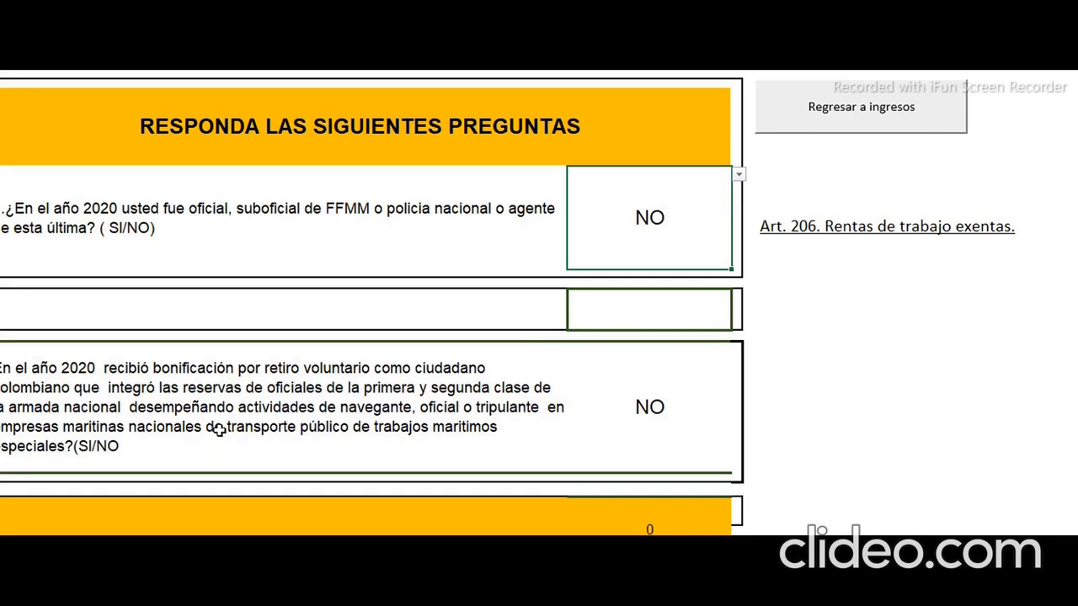
# Keep NO as the answer to the voluntary-retirement bonus question and return to the work income detail
pyautogui.click(633, 428)
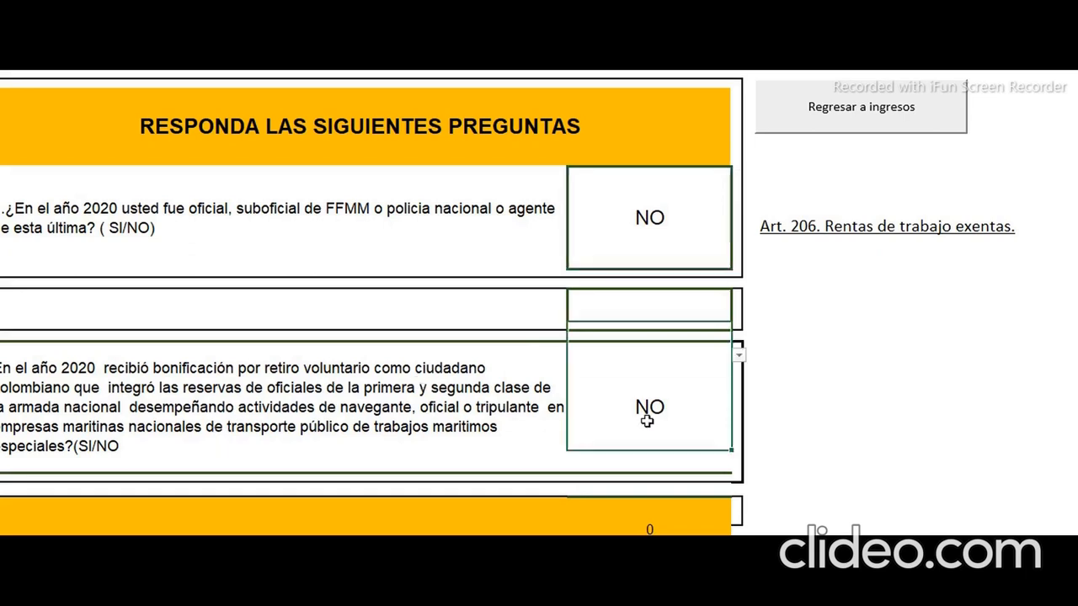
pyautogui.click(741, 360)
pyautogui.click(741, 359)
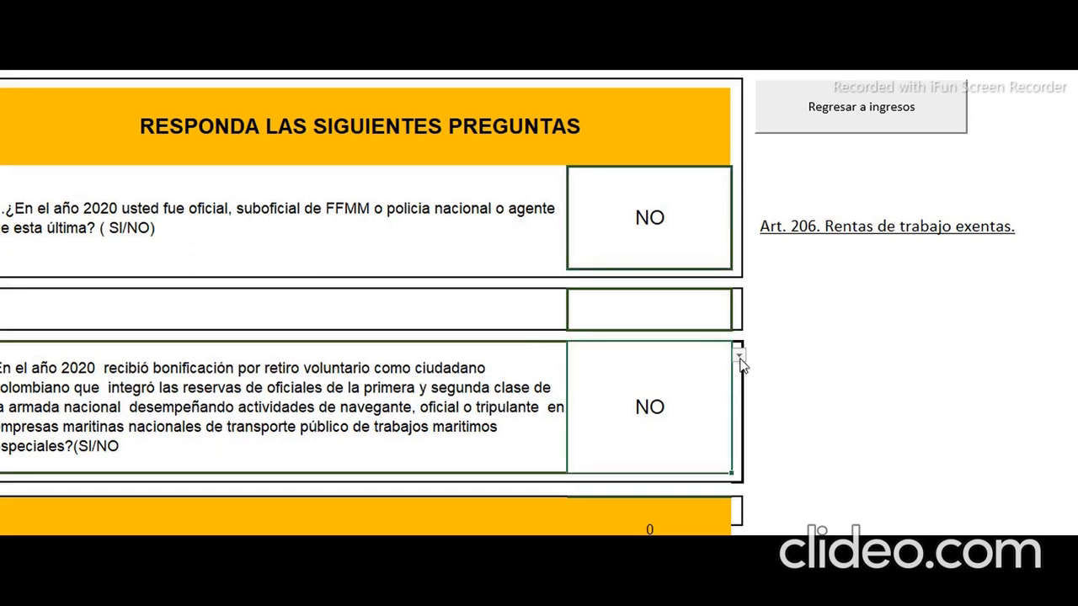
pyautogui.click(786, 114)
# Enter the amount received for Pagos por prestaciones sociales in the work income detail
pyautogui.click(711, 231)
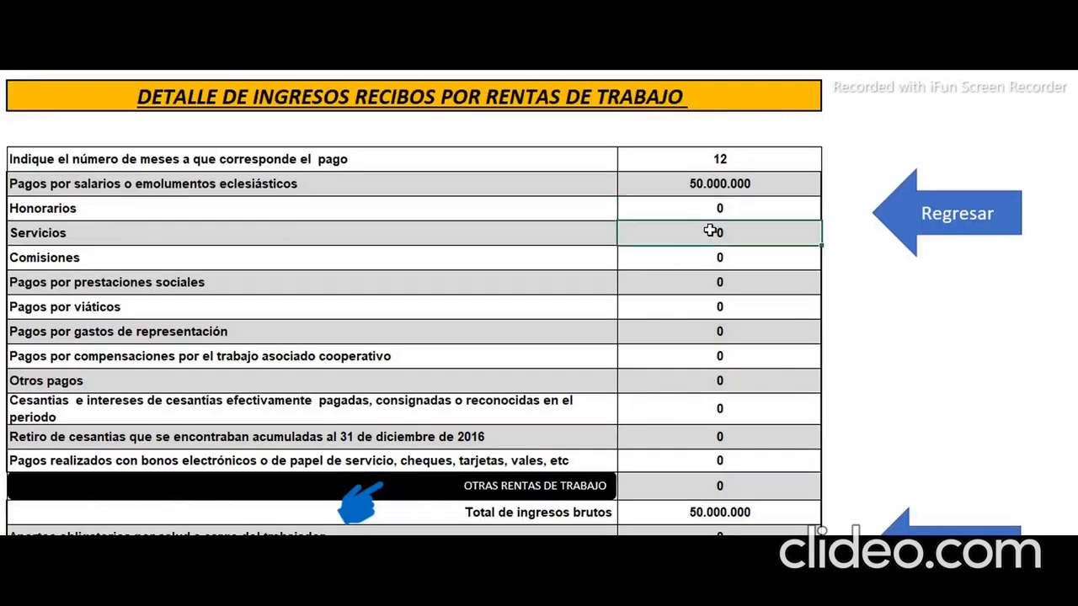
pyautogui.press('Down')
pyautogui.press('Down')
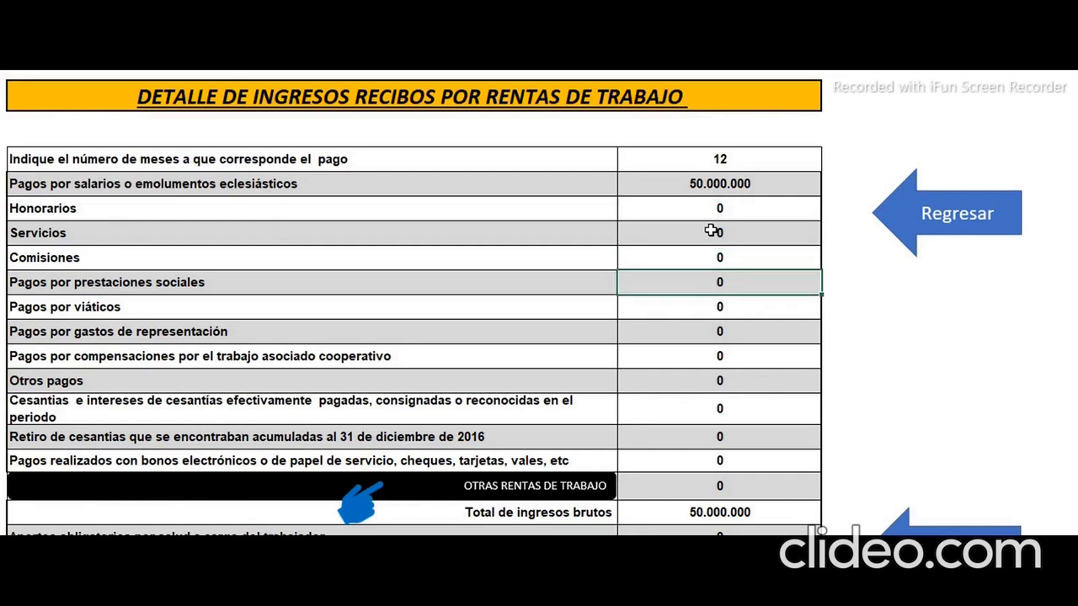
pyautogui.write('1200')
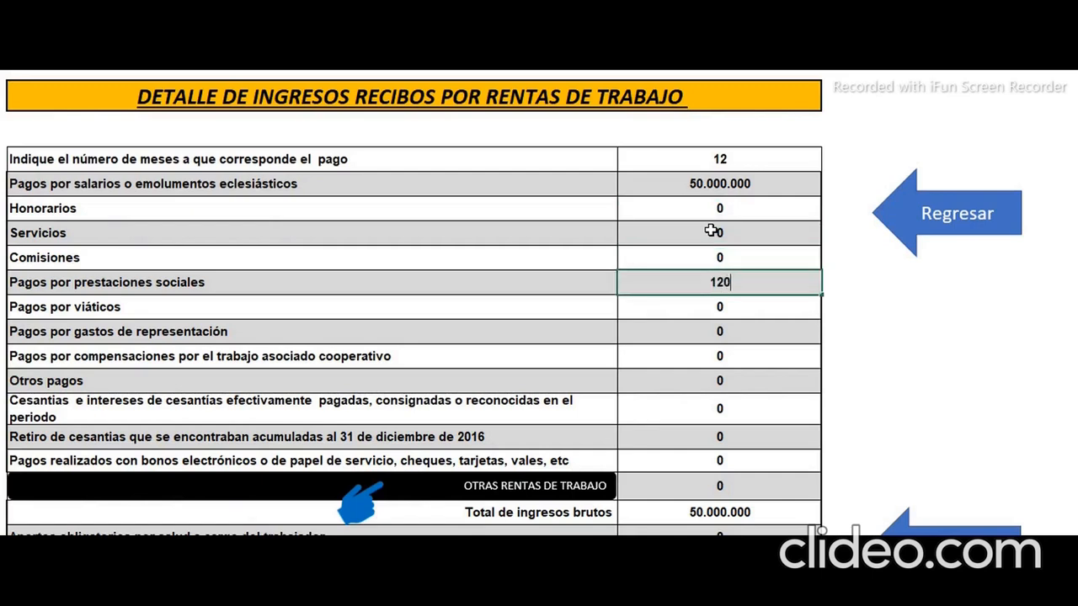